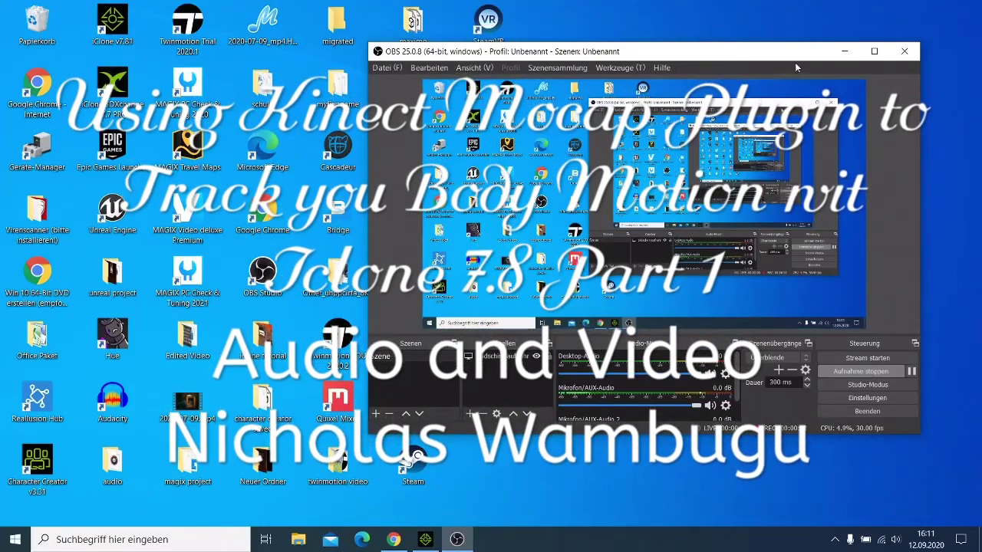
# Step: Minimize OBS Studio so the desktop and its Kinect Mocap Plug-in shortcuts are visible
pyautogui.click(844, 51)
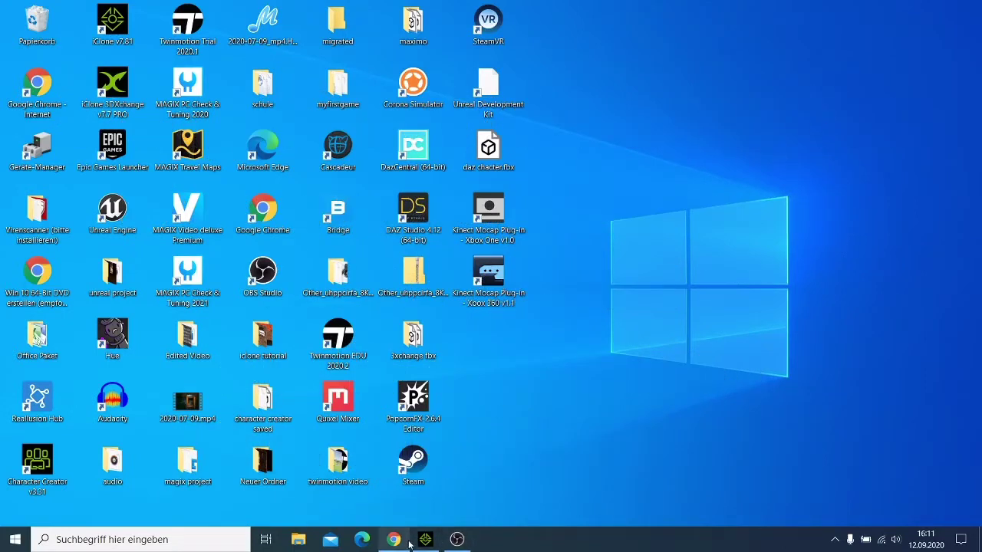
pyautogui.moveTo(393, 539)
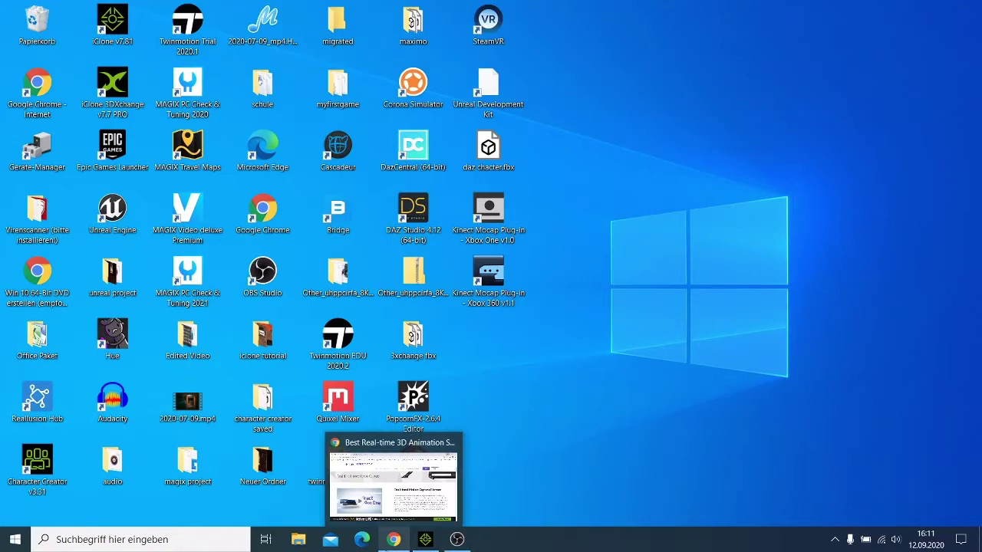
# Step: Restore Chrome on the reallusion.com/iclone/mocap/ page and scroll through it, returning to the top
pyautogui.click(392, 546)
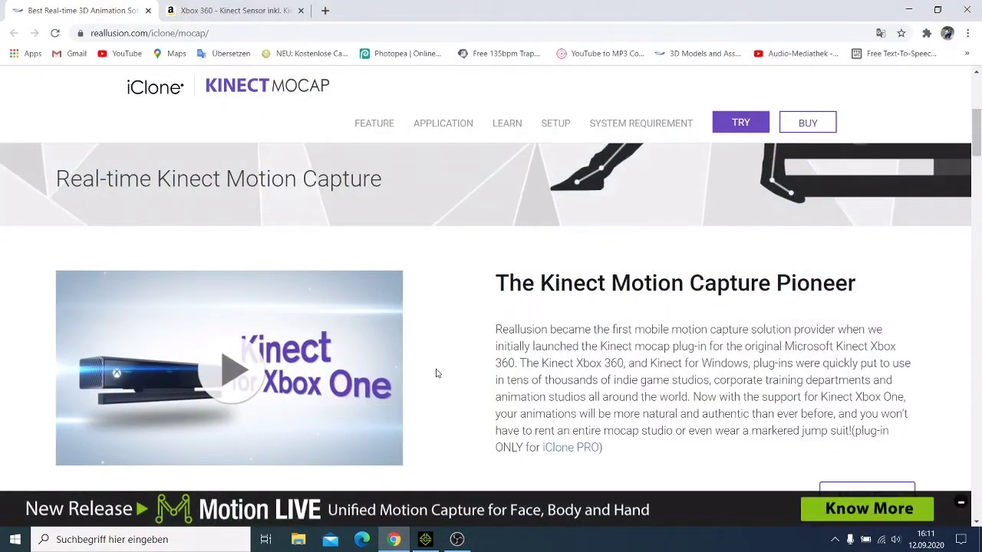
pyautogui.scroll(-1, 454, 359)
pyautogui.scroll(-1, 460, 361)
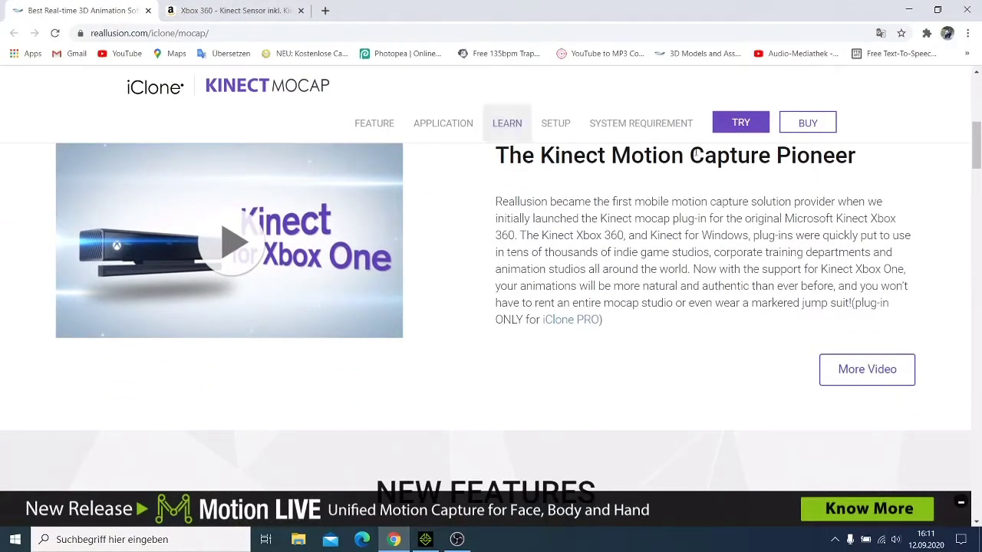
pyautogui.scroll(5, 693, 244)
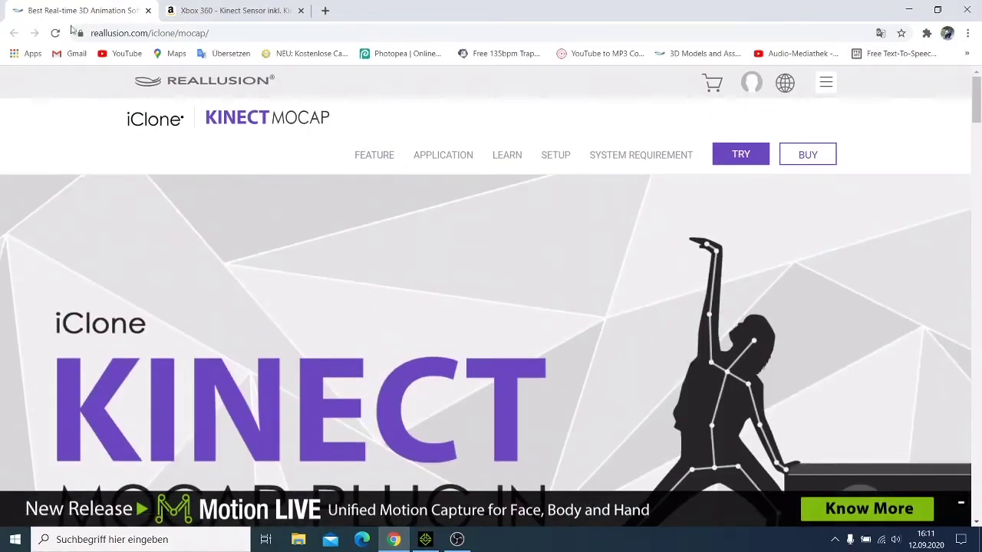
# Step: Open reallusion.com in a new tab, go to the iClone download page, then its Store BUY page
pyautogui.click(216, 86)
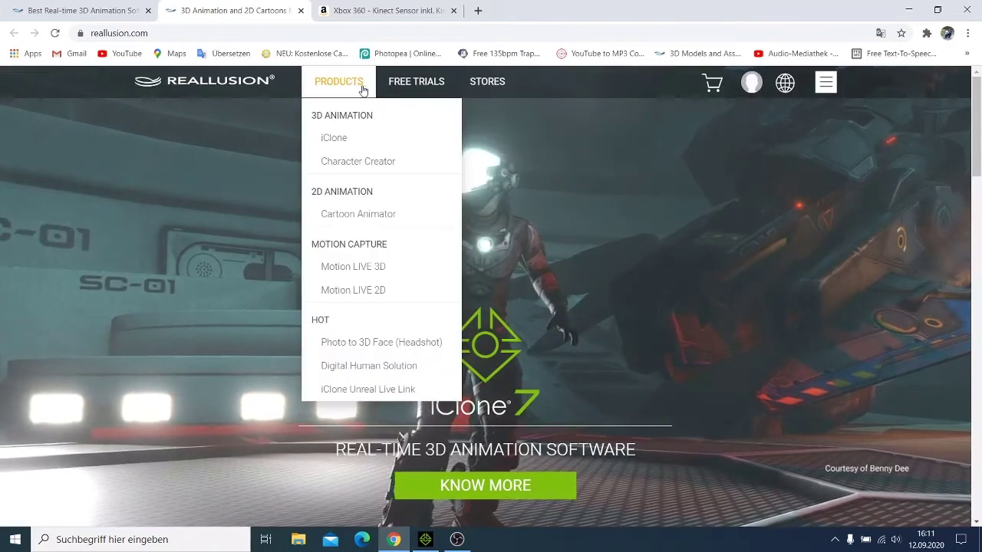
pyautogui.moveTo(416, 81)
pyautogui.click(424, 138)
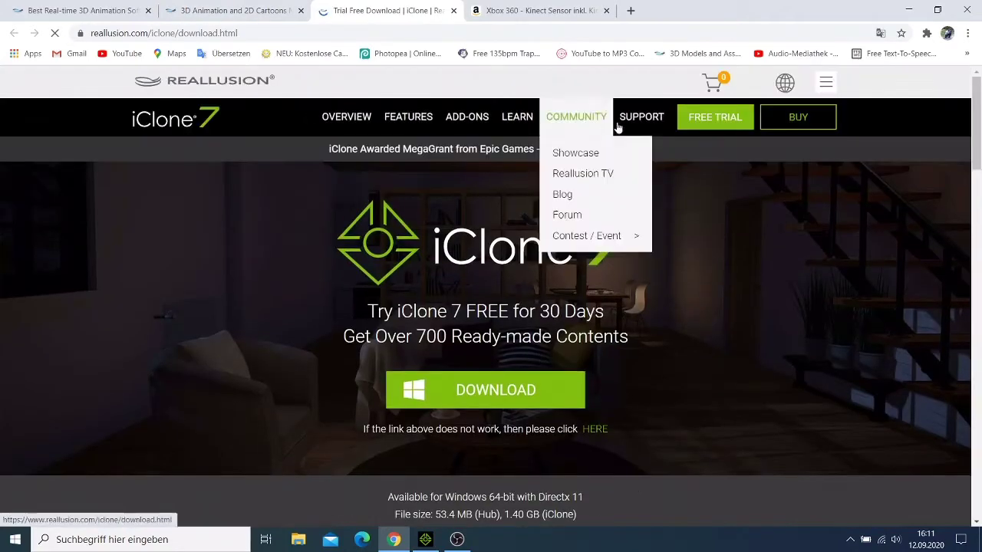
pyautogui.click(762, 127)
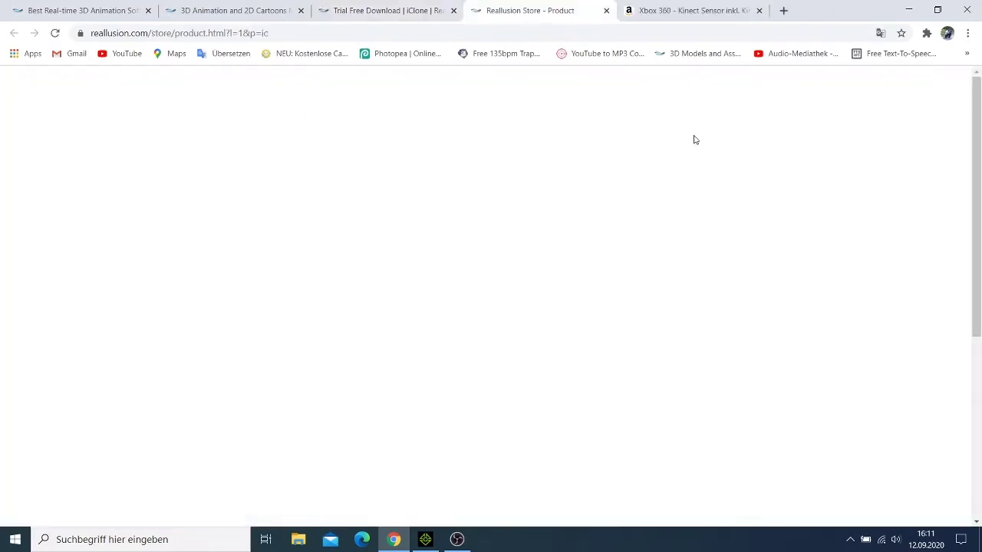
# Step: Show the iClone add-on plug-ins list in the Reallusion Store
pyautogui.scroll(-2, 376, 261)
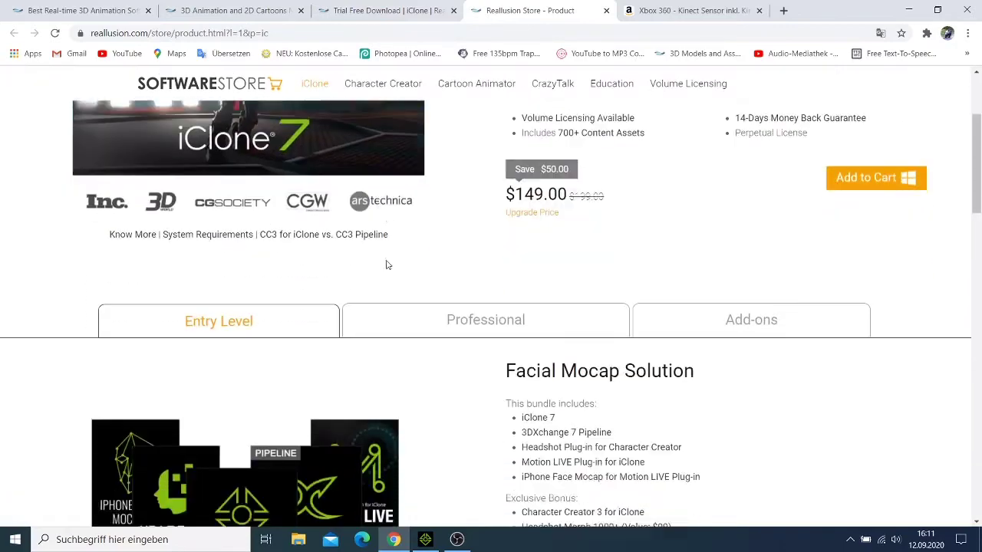
pyautogui.scroll(-1, 388, 264)
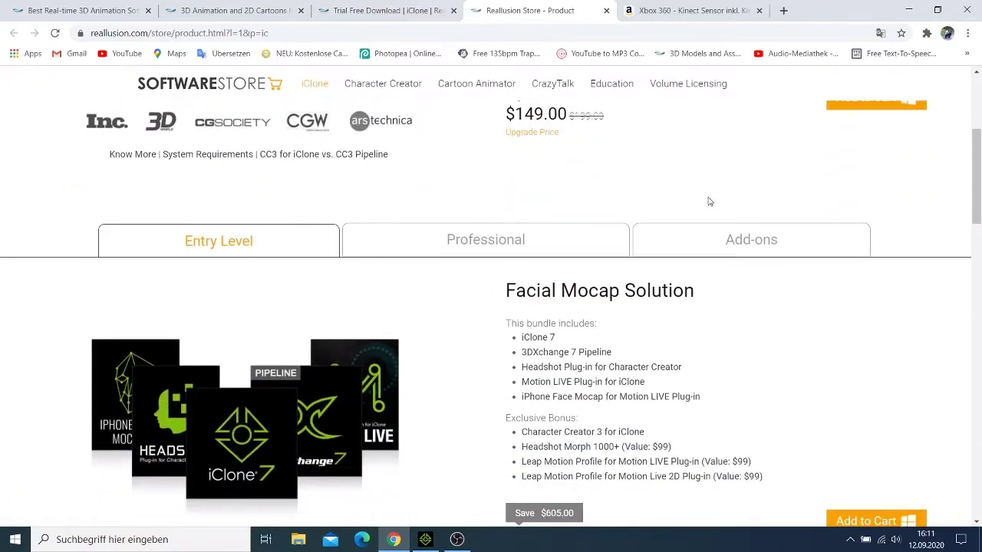
pyautogui.click(735, 242)
# Step: Scroll down to the $79.00 Kinect Mocap Plug-in and open its Know More page
pyautogui.scroll(-3, 686, 267)
pyautogui.scroll(-3, 698, 268)
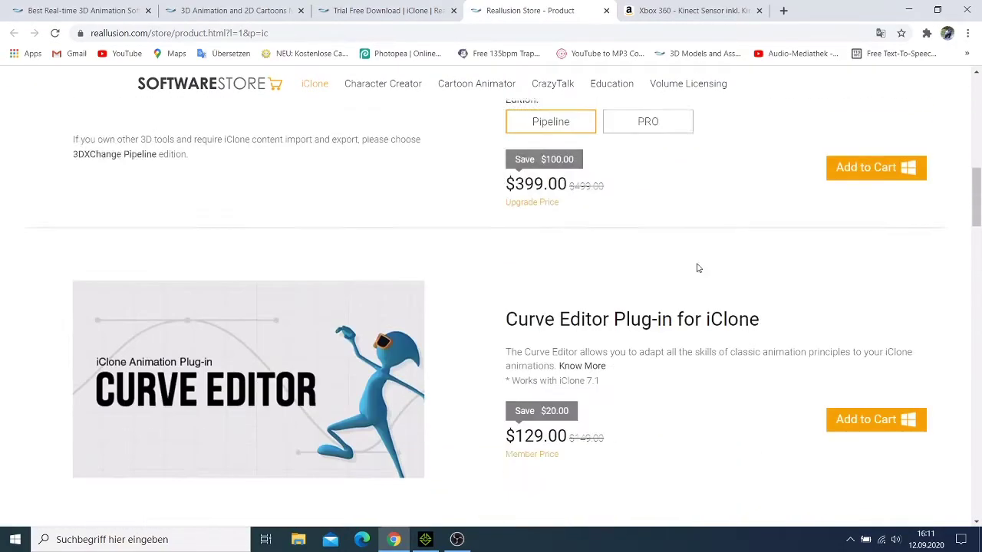
pyautogui.scroll(-1, 698, 267)
pyautogui.scroll(-2, 699, 259)
pyautogui.scroll(-3, 691, 261)
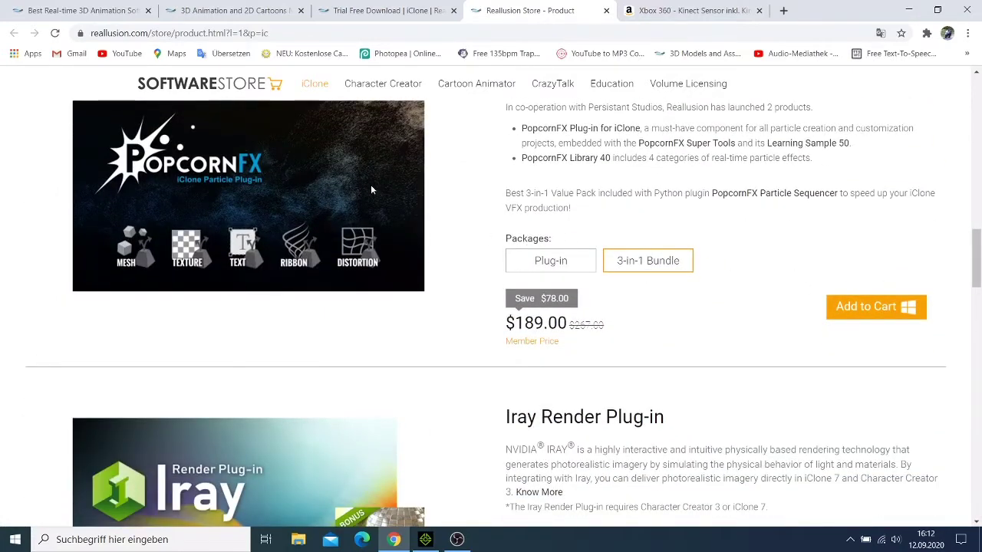
pyautogui.scroll(-1, 390, 188)
pyautogui.scroll(-1, 394, 191)
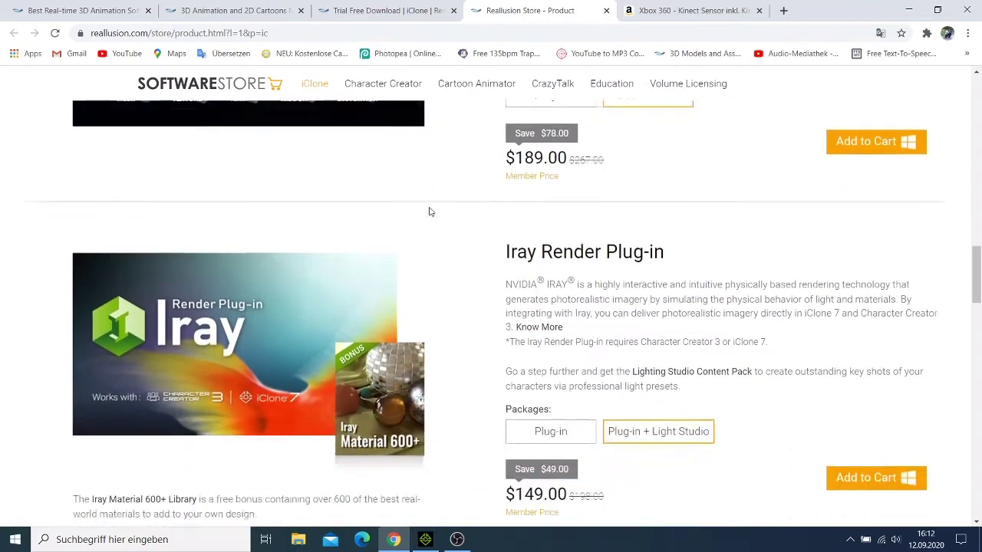
pyautogui.scroll(-2, 445, 223)
pyautogui.scroll(-4, 472, 234)
pyautogui.scroll(-1, 479, 237)
pyautogui.scroll(-3, 491, 240)
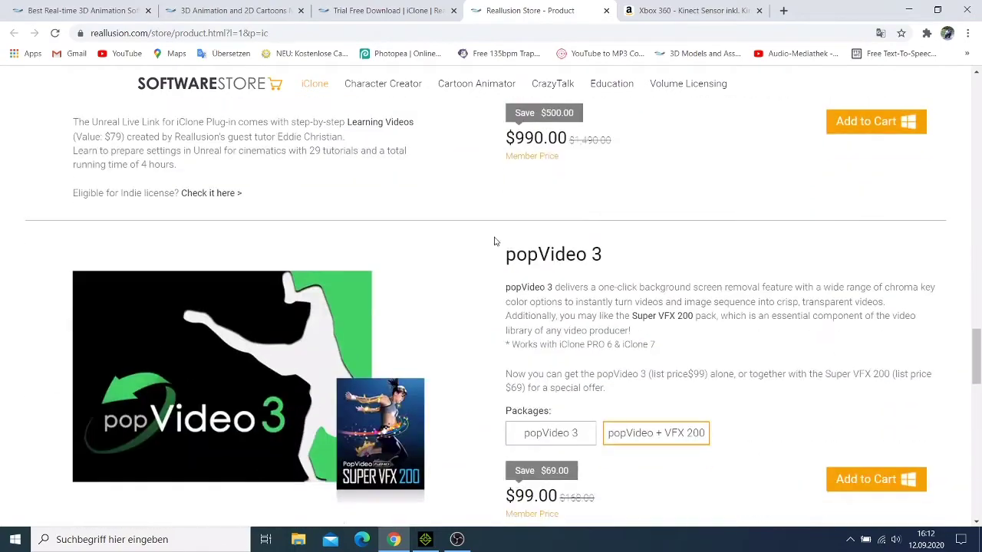
pyautogui.scroll(-2, 499, 241)
pyautogui.scroll(-2, 502, 240)
pyautogui.scroll(2, 503, 239)
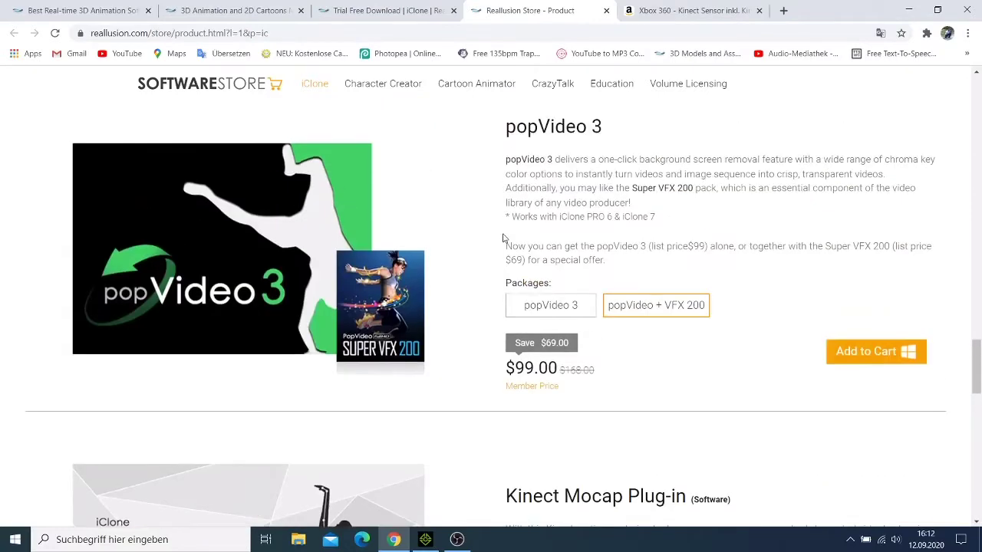
pyautogui.scroll(-1, 506, 239)
pyautogui.scroll(-3, 514, 239)
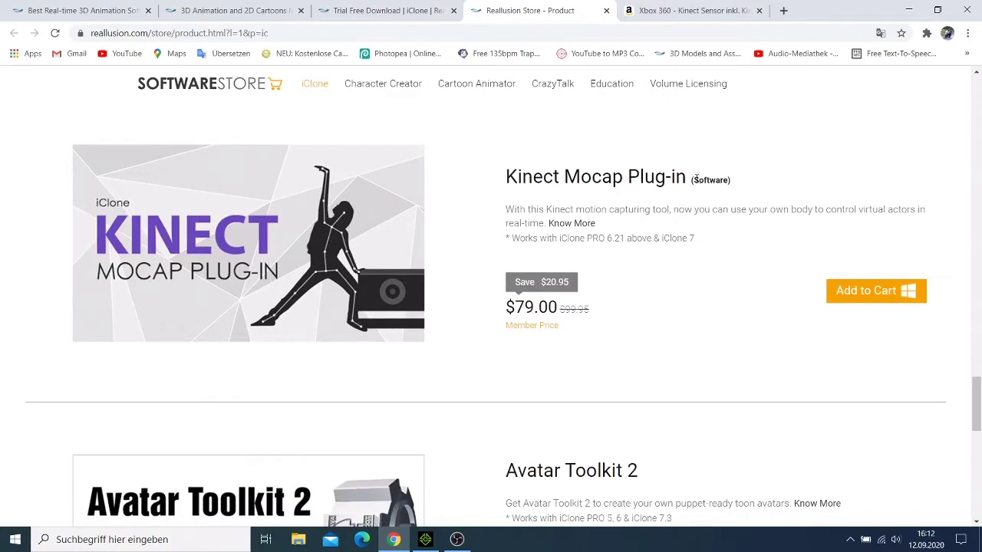
pyautogui.click(575, 225)
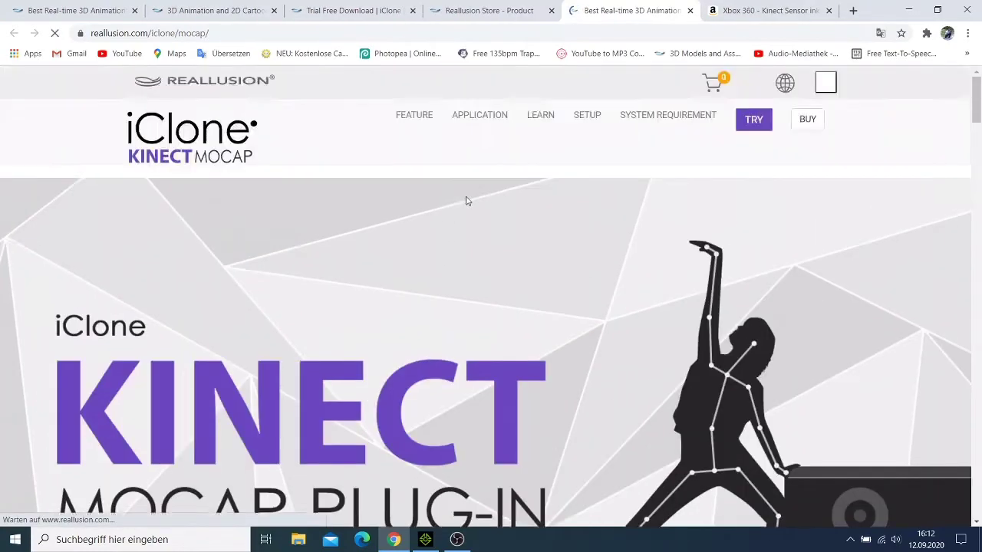
# Step: Scroll down through the Kinect Mocap feature page
pyautogui.scroll(-8, 475, 222)
pyautogui.scroll(2, 488, 241)
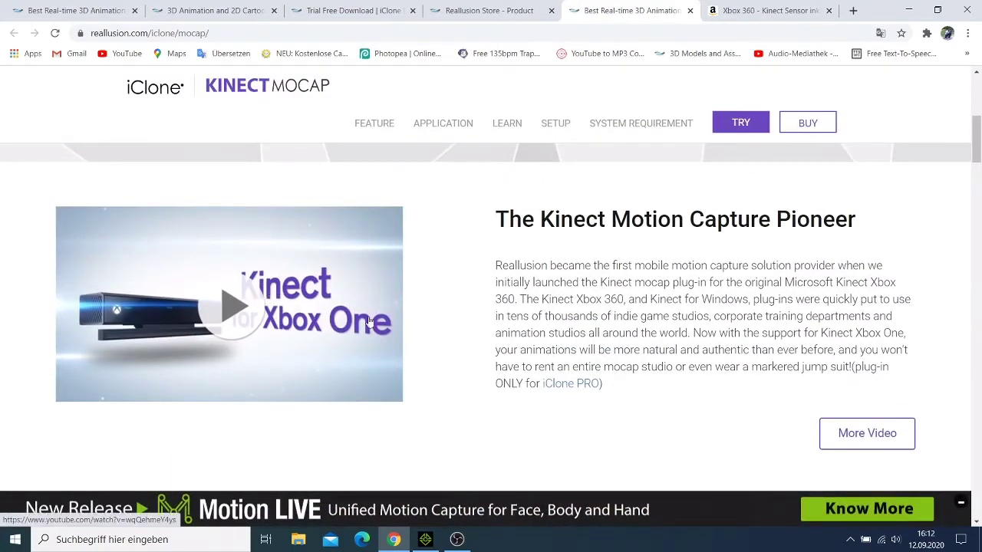
pyautogui.scroll(-3, 369, 321)
pyautogui.scroll(-5, 373, 333)
pyautogui.scroll(-5, 399, 270)
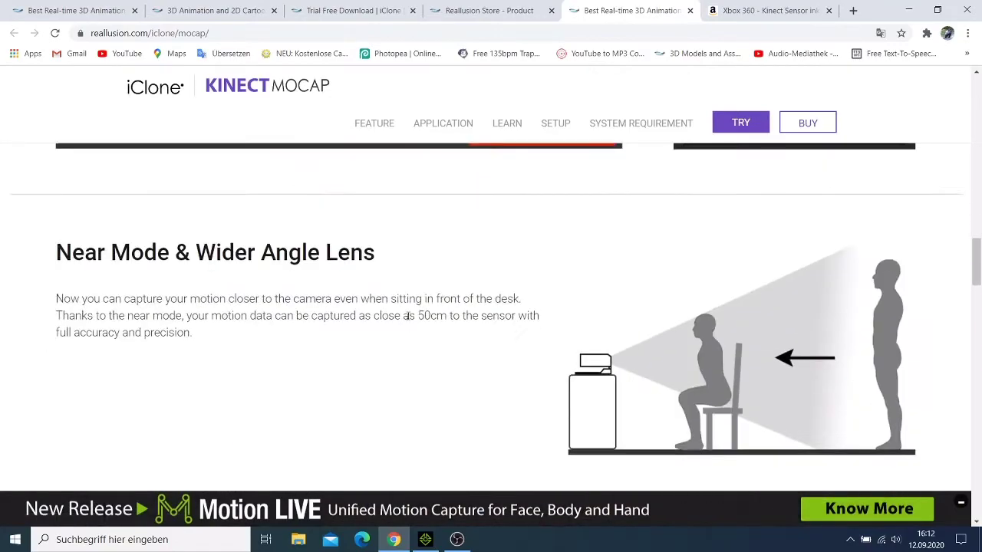
pyautogui.scroll(-5, 407, 317)
pyautogui.scroll(-5, 407, 320)
pyautogui.scroll(-3, 407, 320)
pyautogui.scroll(-5, 404, 321)
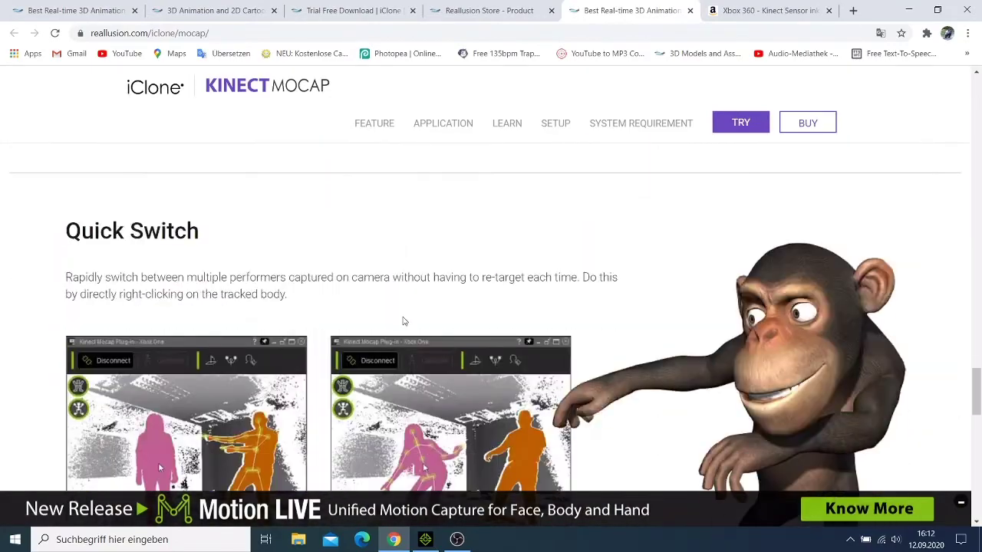
pyautogui.scroll(-5, 404, 322)
pyautogui.scroll(-5, 405, 317)
# Step: Return to the top and open the Kinect Mocap Plug-in purchase page in the Store
pyautogui.scroll(5, 409, 318)
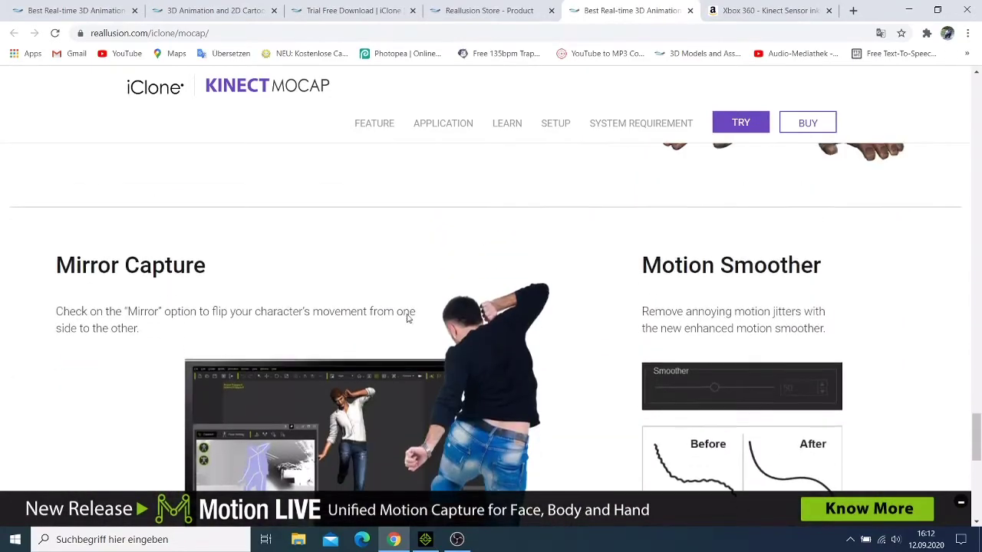
pyautogui.scroll(5, 408, 316)
pyautogui.scroll(5, 407, 311)
pyautogui.scroll(5, 406, 308)
pyautogui.scroll(5, 406, 309)
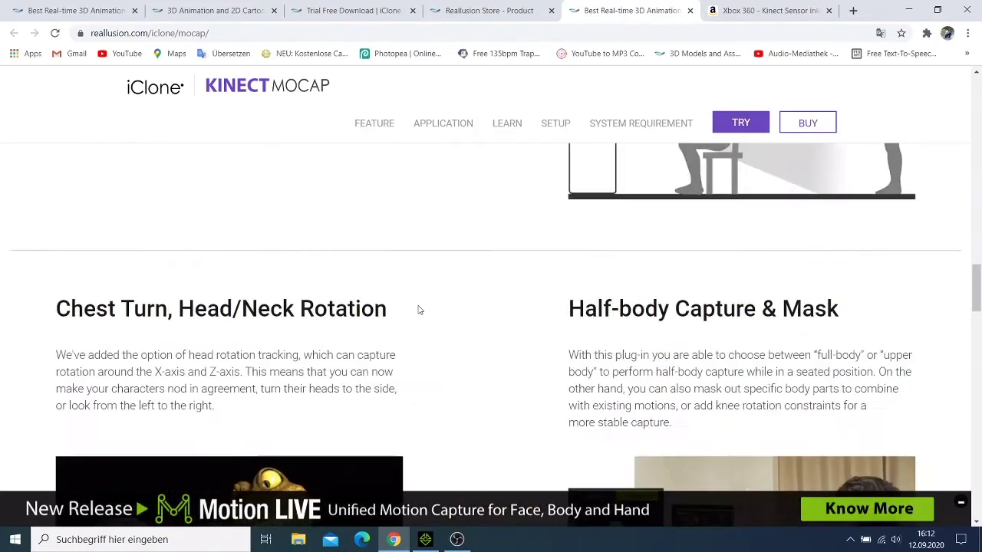
pyautogui.scroll(5, 417, 309)
pyautogui.scroll(5, 414, 304)
pyautogui.scroll(5, 414, 306)
pyautogui.scroll(5, 413, 309)
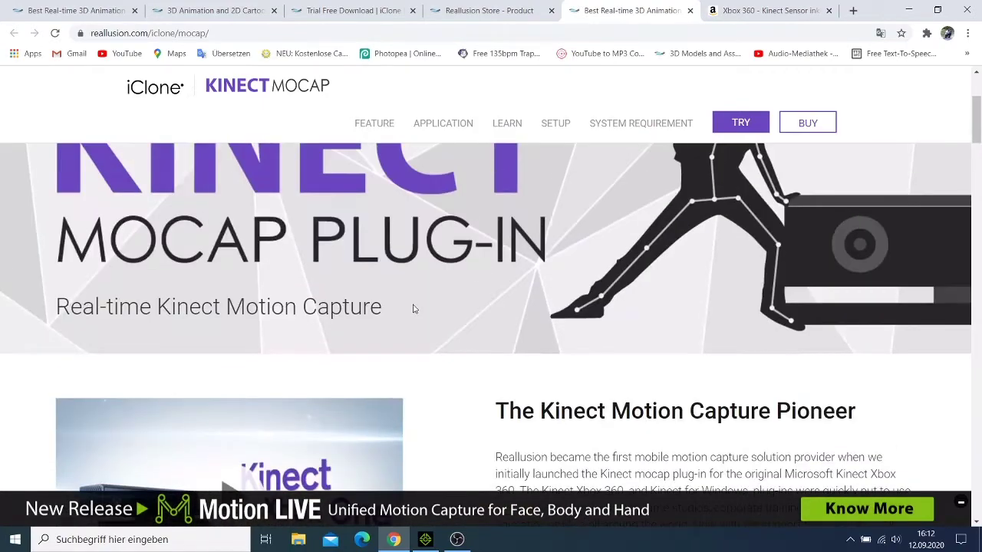
pyautogui.scroll(5, 413, 308)
pyautogui.scroll(-5, 402, 317)
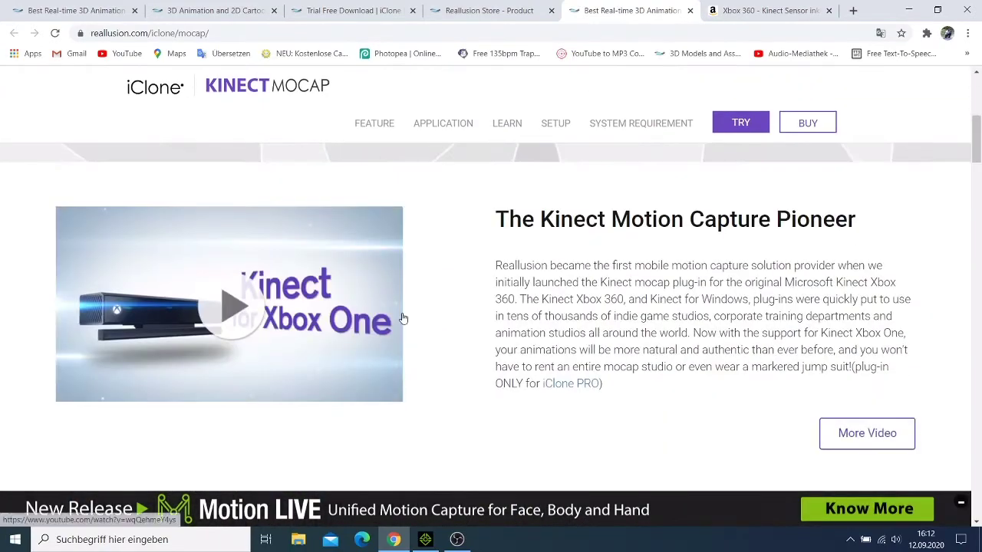
pyautogui.scroll(-3, 405, 312)
pyautogui.scroll(2, 406, 311)
pyautogui.scroll(2, 432, 313)
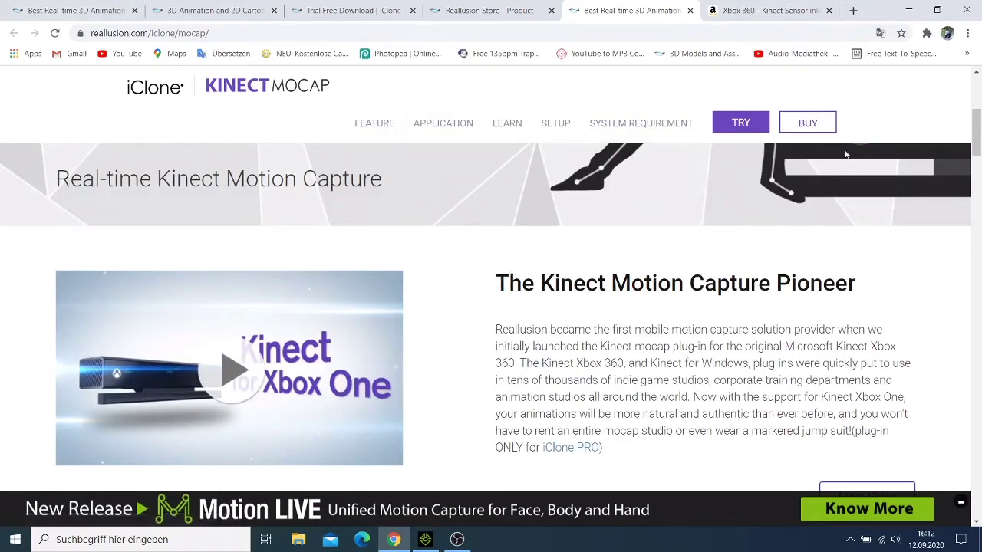
pyautogui.click(808, 130)
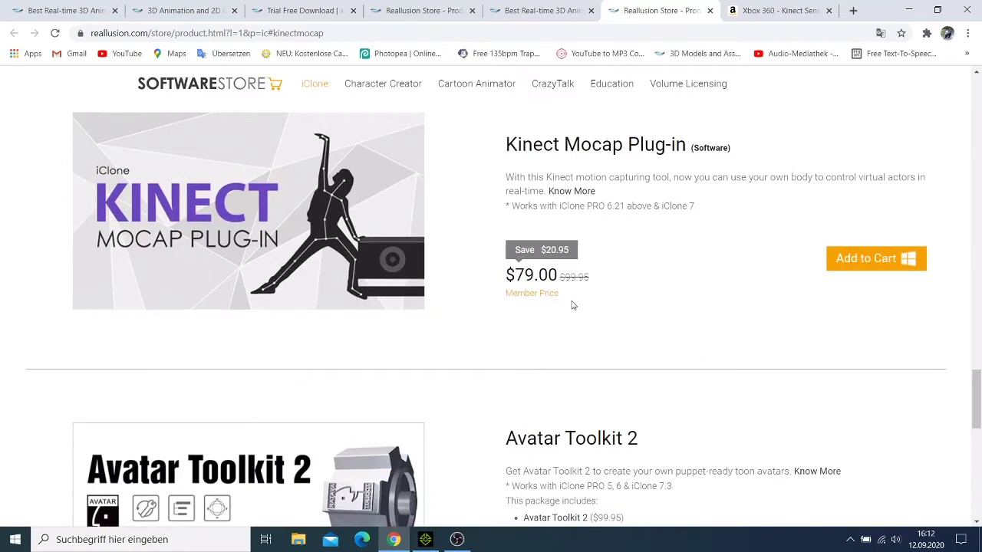
# Step: Review the Store's Kinect Mocap listing, then switch to the Amazon Xbox 360 Kinect Sensor tab
pyautogui.scroll(-4, 555, 308)
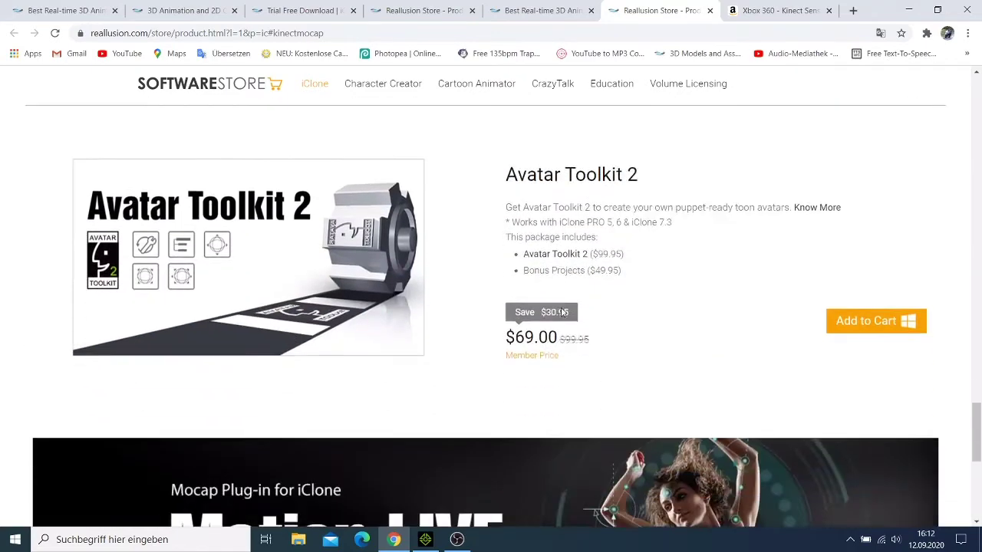
pyautogui.scroll(3, 557, 303)
pyautogui.scroll(5, 564, 303)
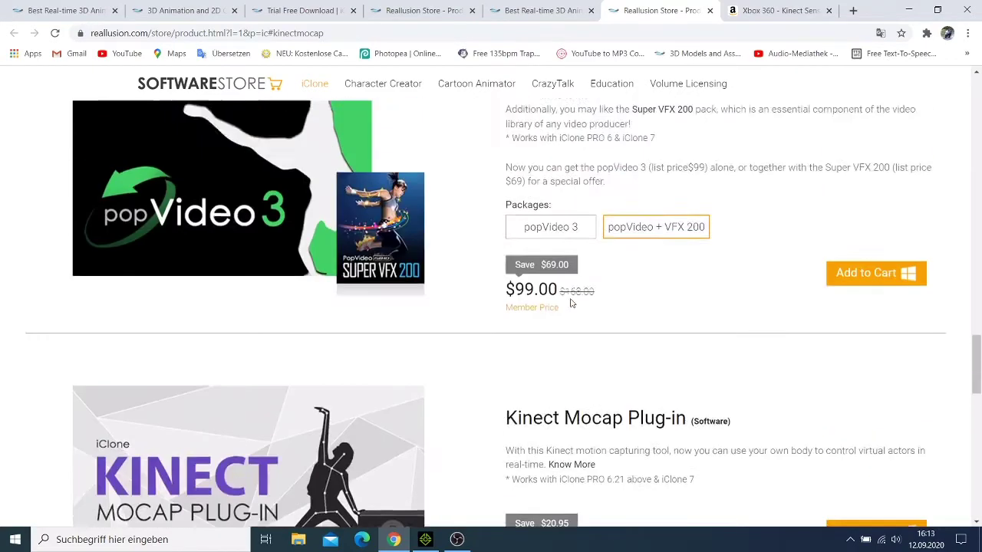
pyautogui.scroll(3, 572, 300)
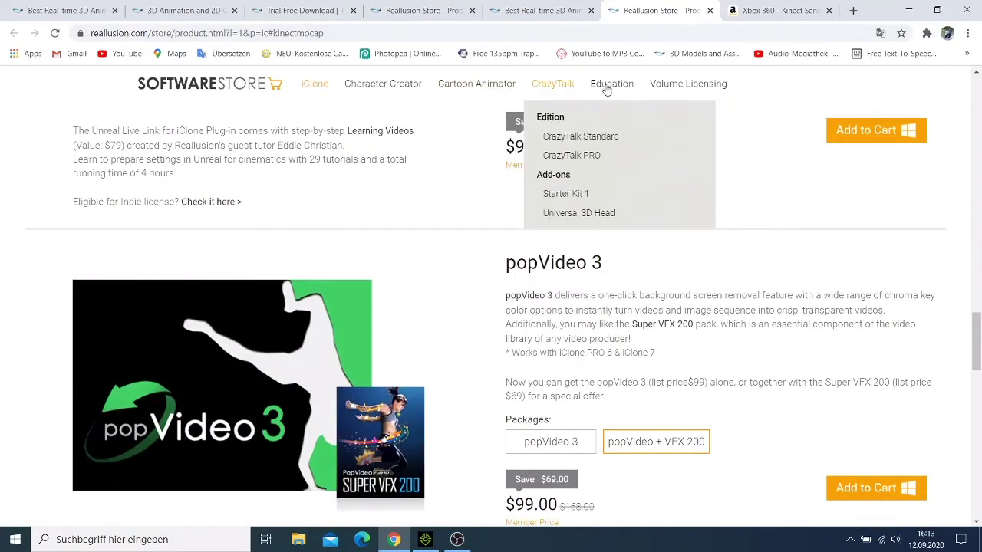
pyautogui.click(770, 11)
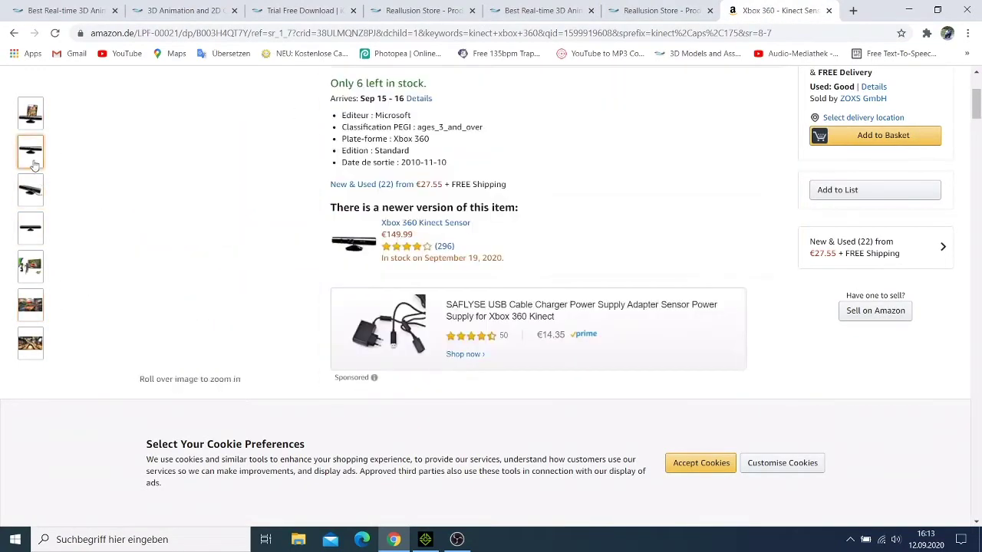
pyautogui.moveTo(228, 205)
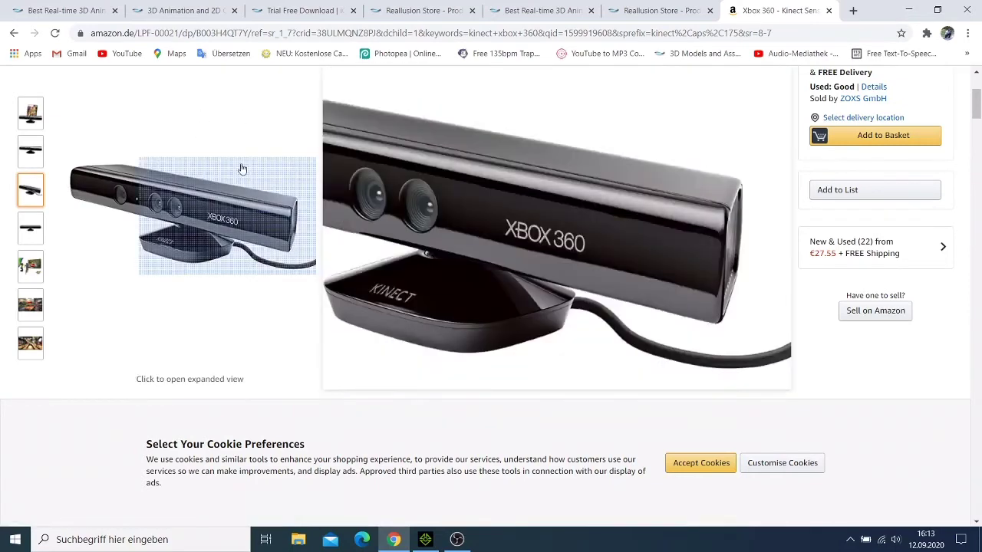
# Step: Copy the Amazon product title 'Xbox 360 - Kinect Sensor inkl. Kinect Adventures'
pyautogui.scroll(3, 257, 170)
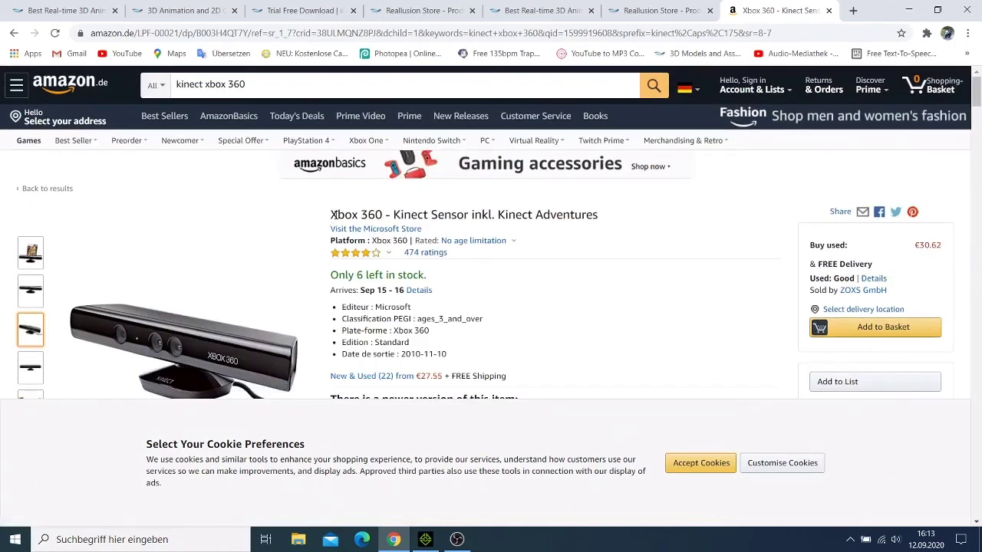
pyautogui.moveTo(334, 214); pyautogui.dragTo(582, 216)
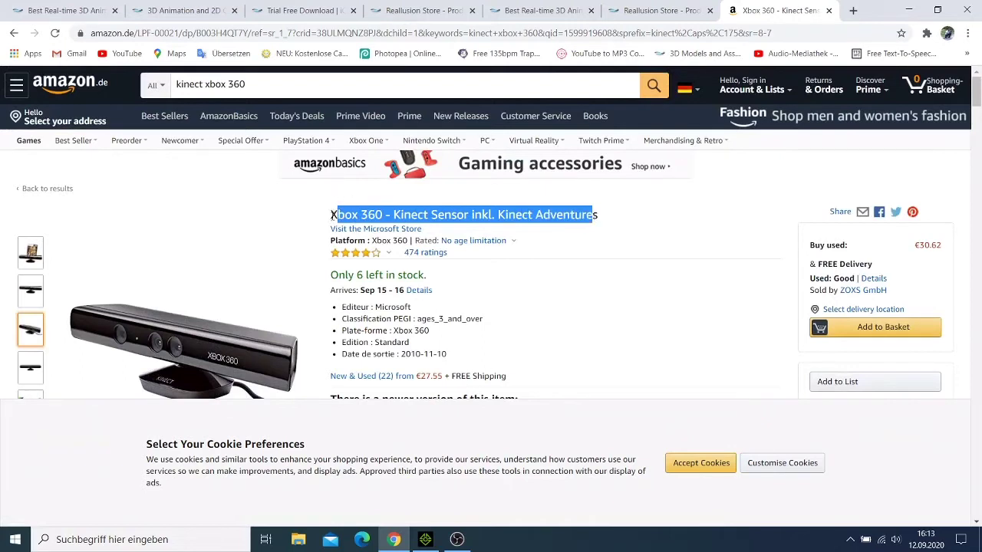
pyautogui.moveTo(332, 215); pyautogui.dragTo(602, 222)
pyautogui.rightClick(539, 217)
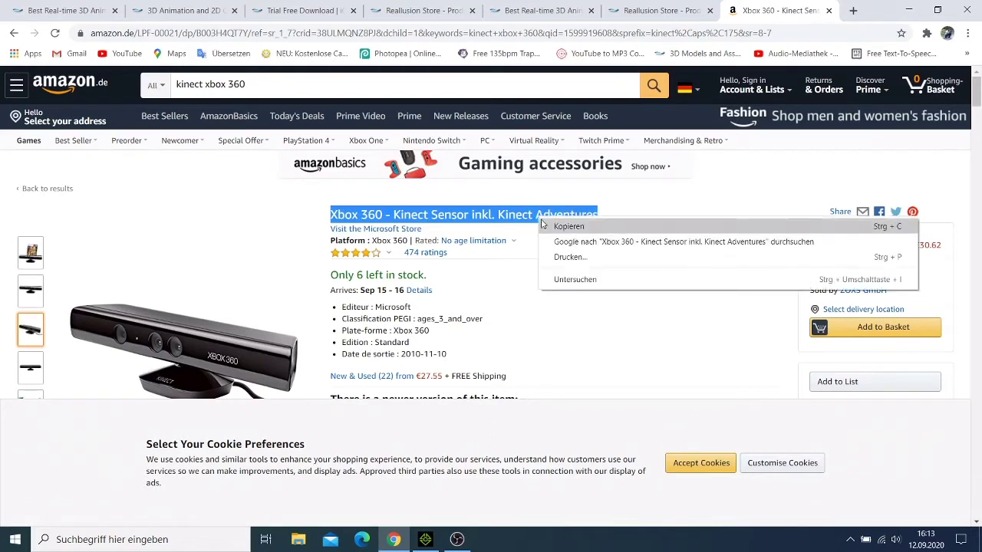
pyautogui.click(599, 231)
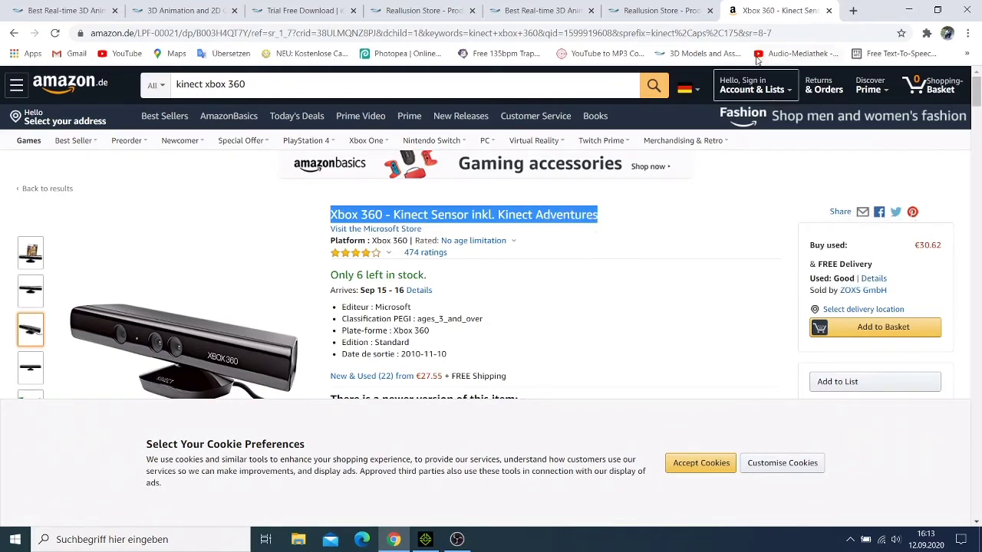
# Step: Search Google for the copied product title in a new tab
pyautogui.click(853, 10)
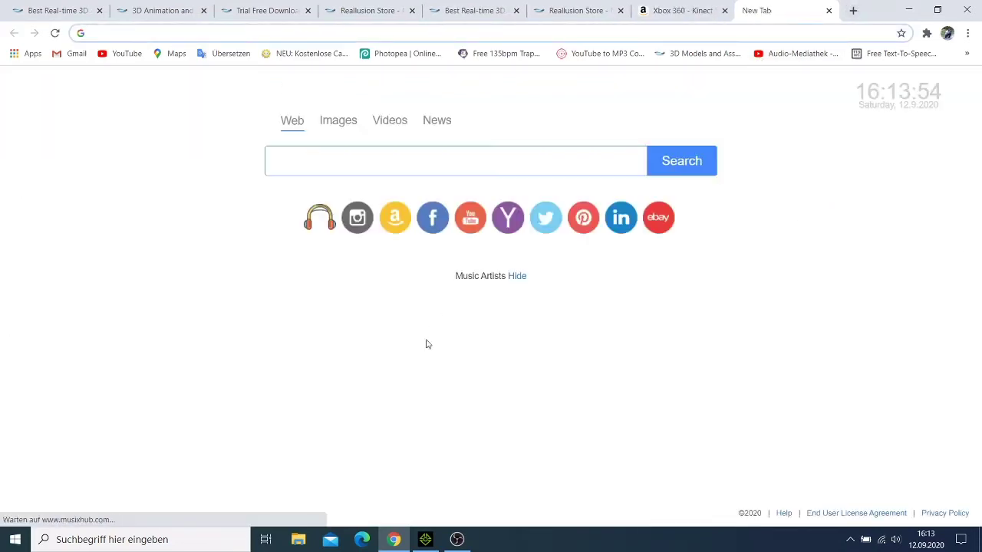
pyautogui.rightClick(392, 168)
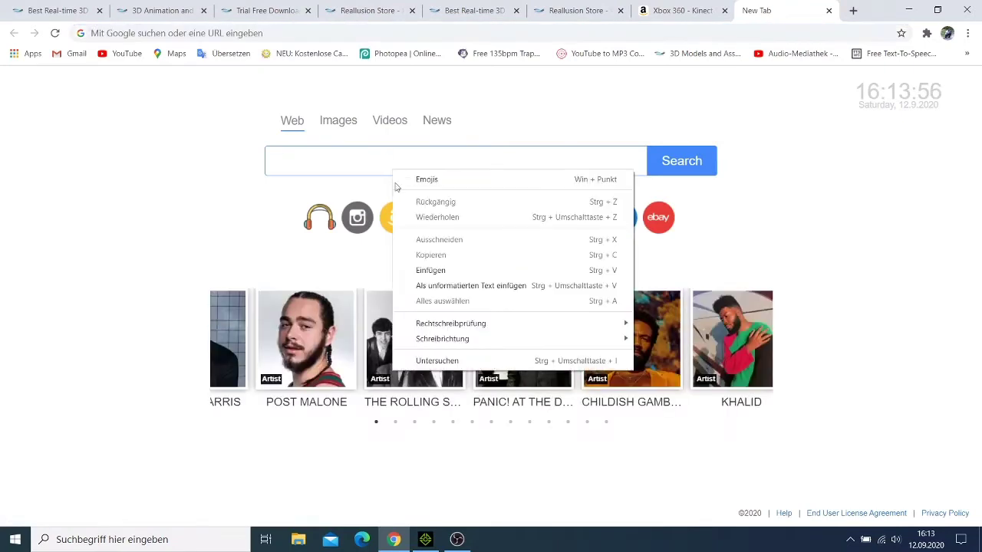
pyautogui.click(451, 268)
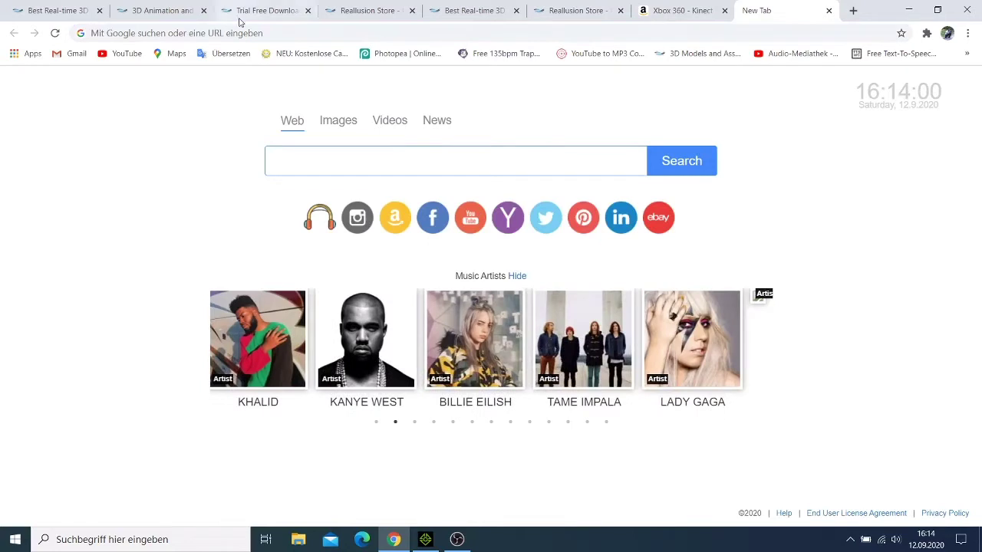
pyautogui.click(268, 33)
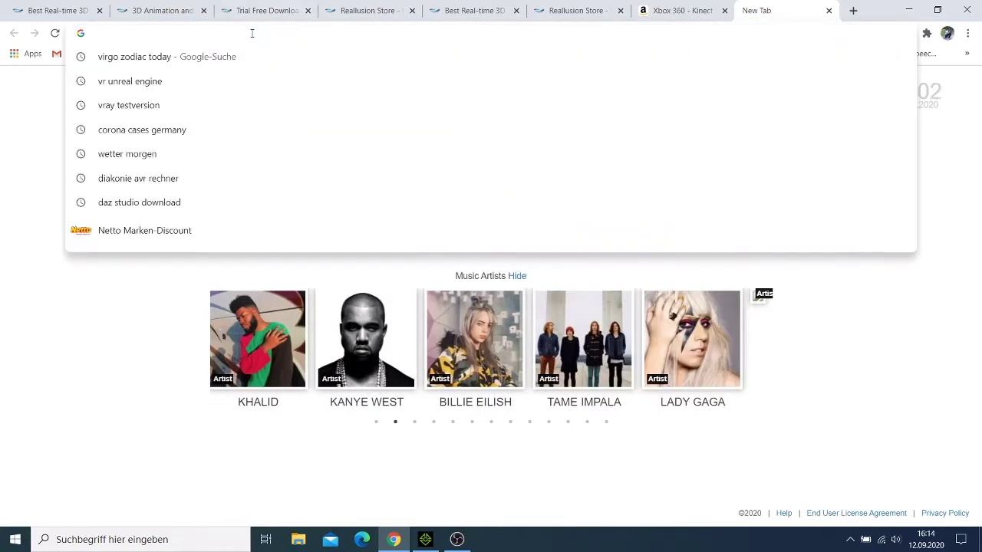
pyautogui.rightClick(251, 33)
pyautogui.click(313, 118)
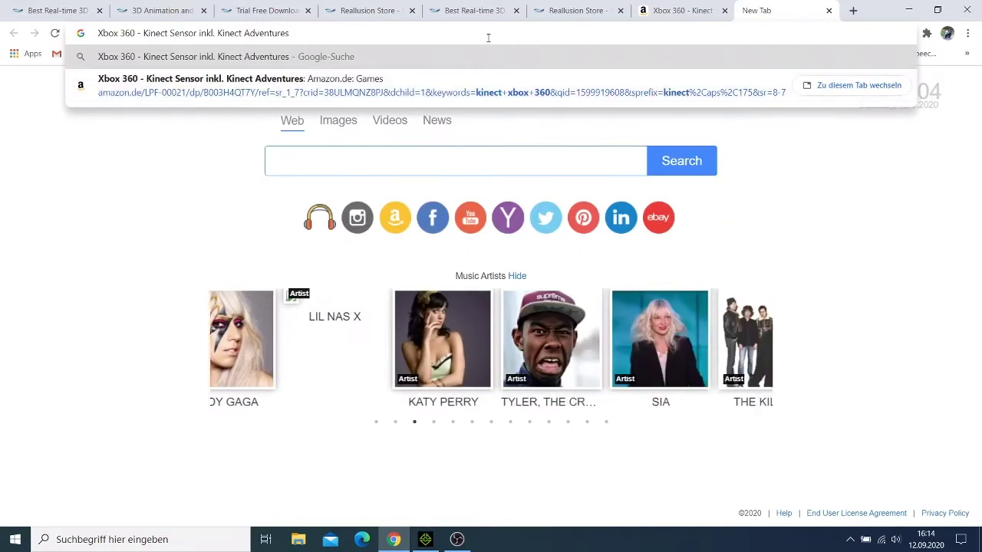
pyautogui.click(443, 53)
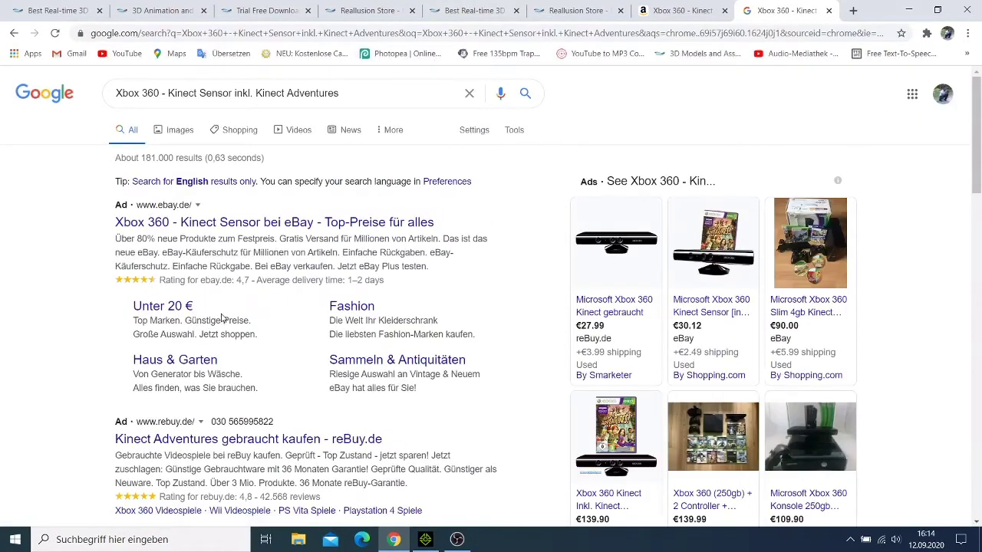
# Step: Open the eBay ad, browse used Kinect Sensors from EUR 6,50, and accept the cookie notice
pyautogui.click(246, 229)
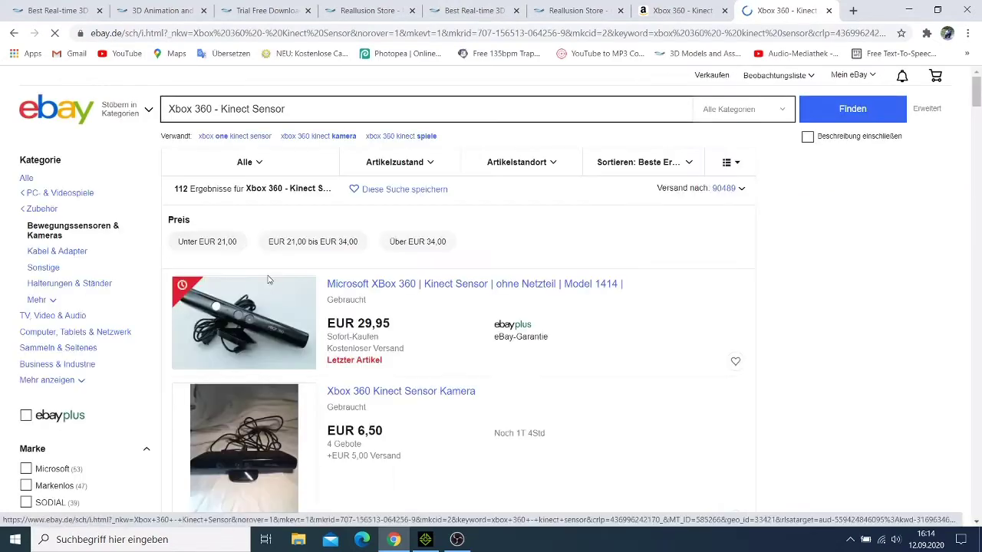
pyautogui.scroll(-2, 276, 284)
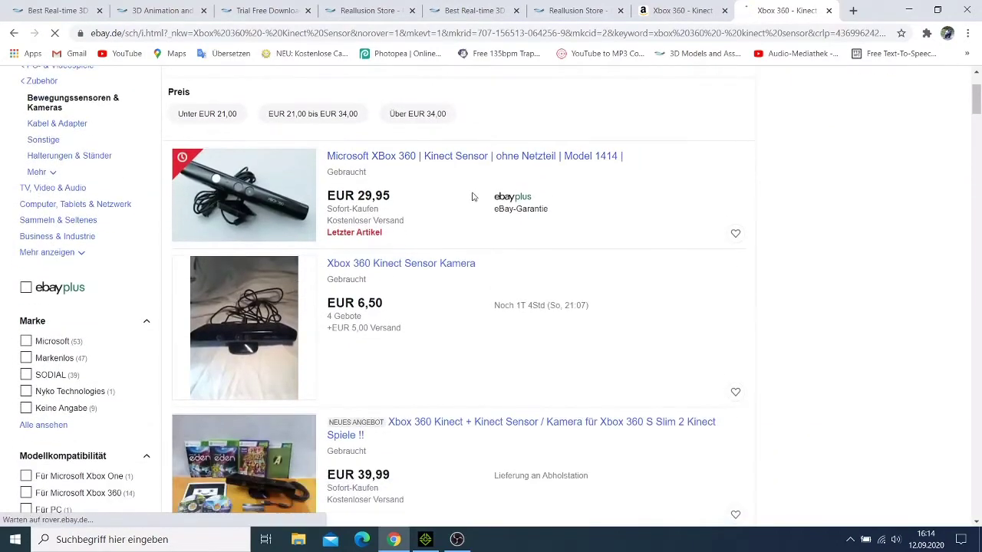
pyautogui.scroll(-1, 387, 295)
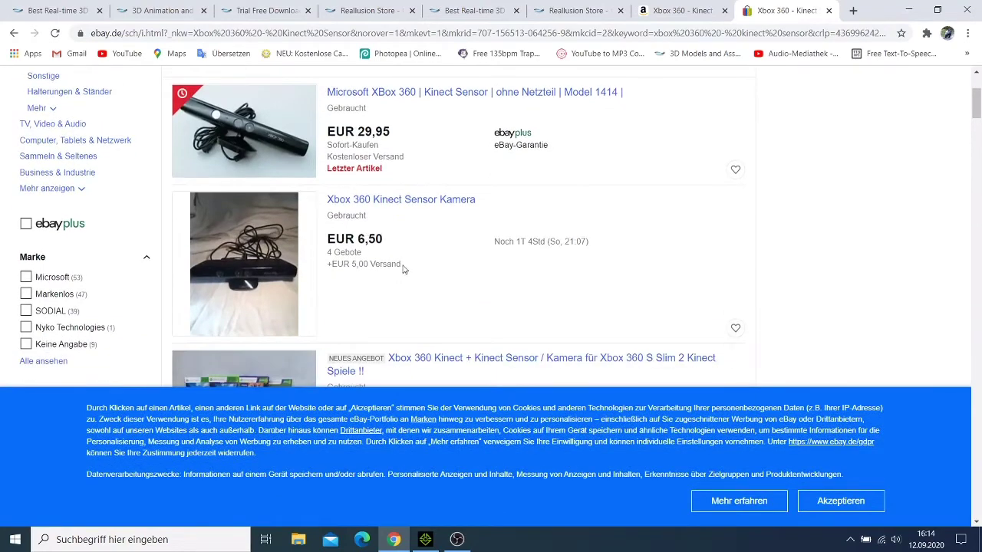
pyautogui.scroll(-3, 406, 266)
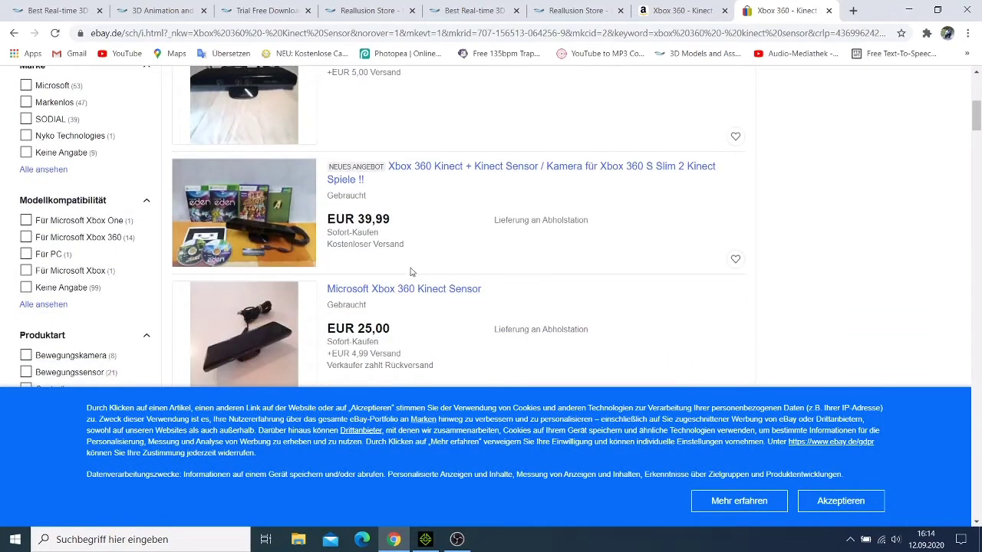
pyautogui.scroll(-3, 410, 272)
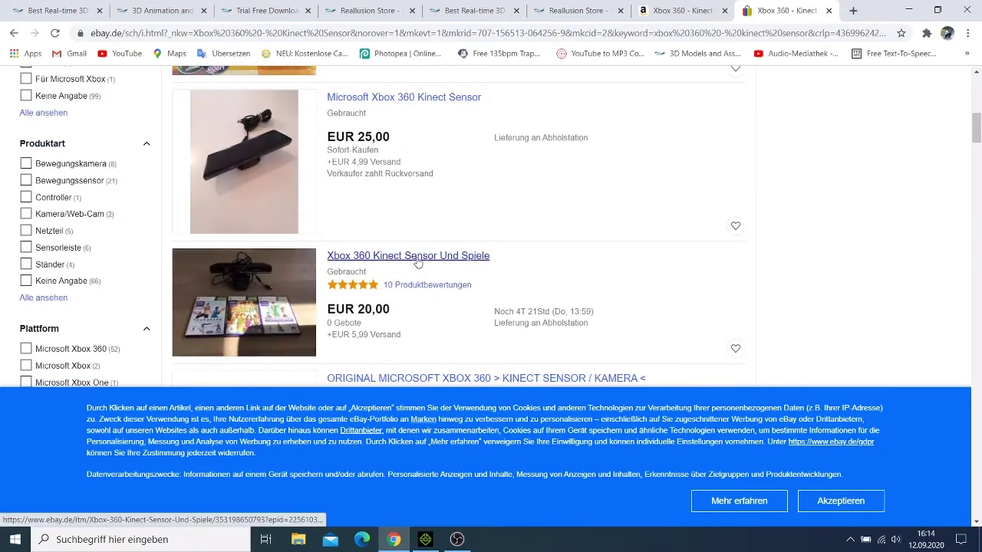
pyautogui.scroll(1, 425, 263)
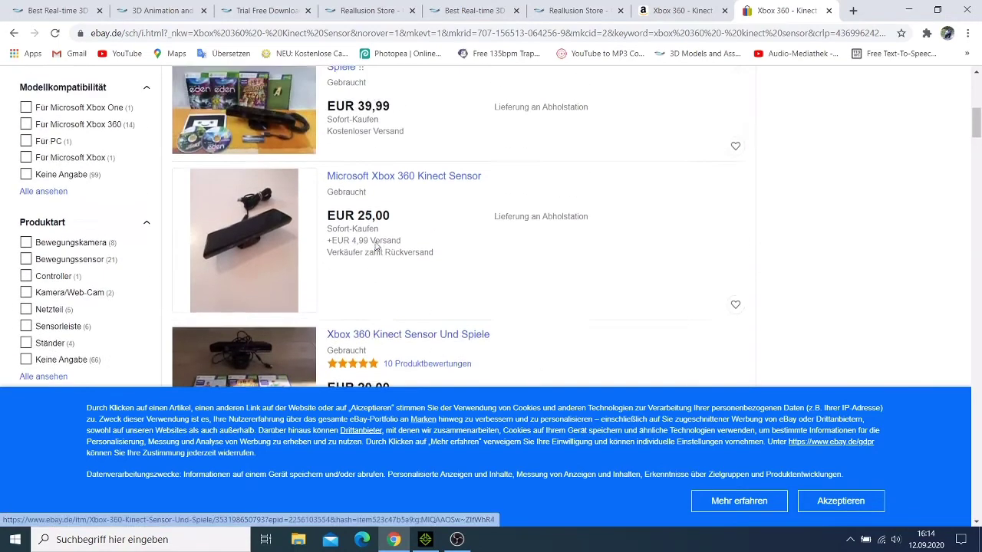
pyautogui.scroll(1, 392, 257)
pyautogui.scroll(4, 341, 266)
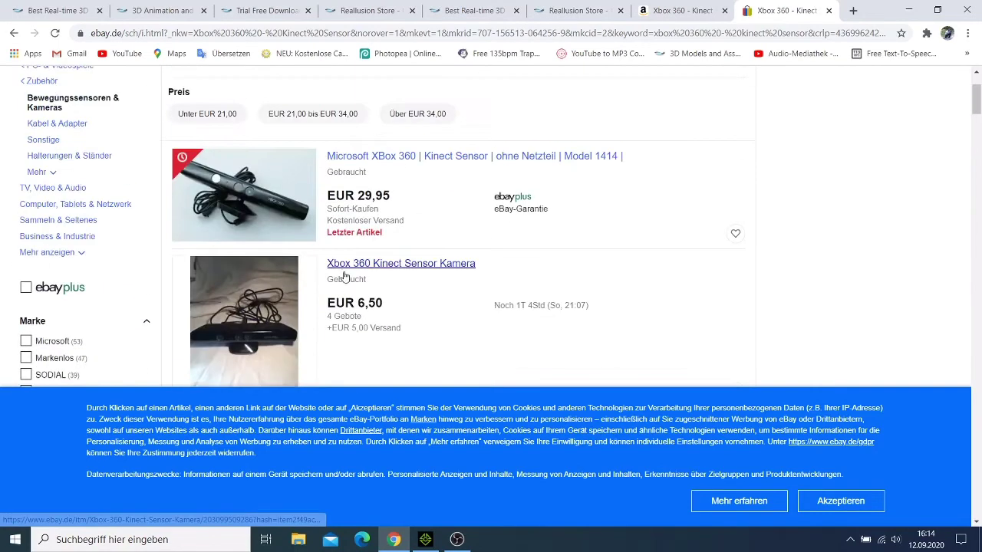
pyautogui.scroll(2, 342, 268)
pyautogui.scroll(-3, 342, 276)
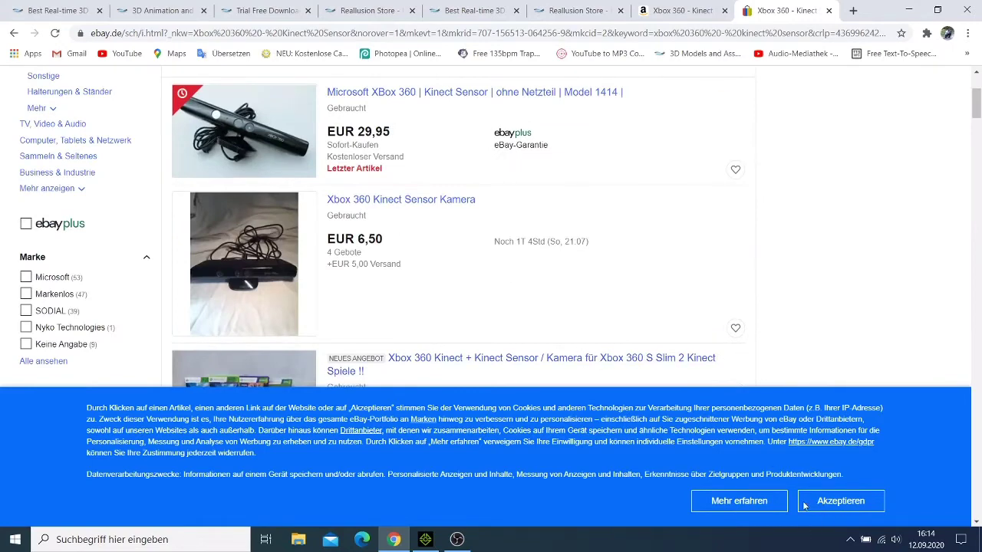
pyautogui.click(829, 508)
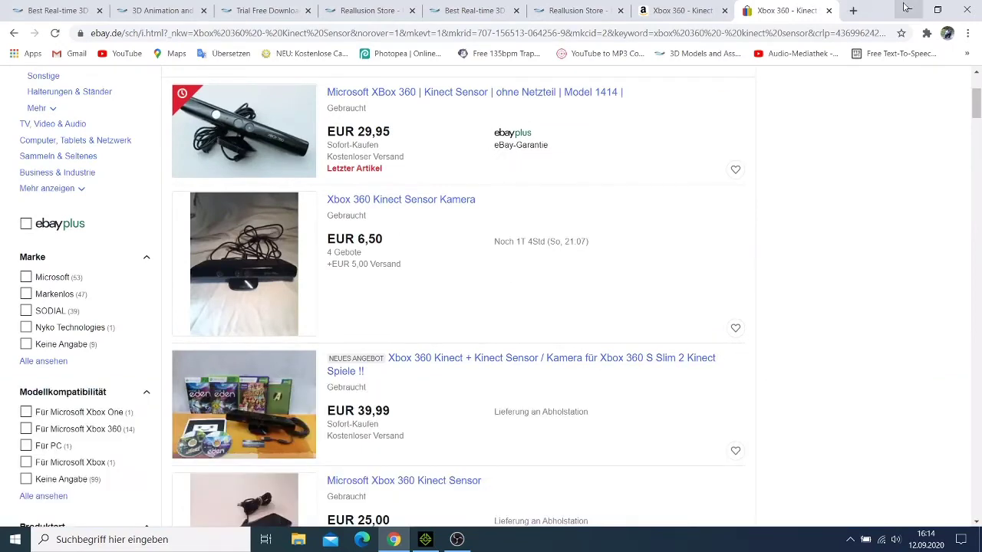
# Step: Hide the browser, launch the Xbox 360 Kinect Mocap Device Plug-in from the desktop, then close it
pyautogui.click(908, 9)
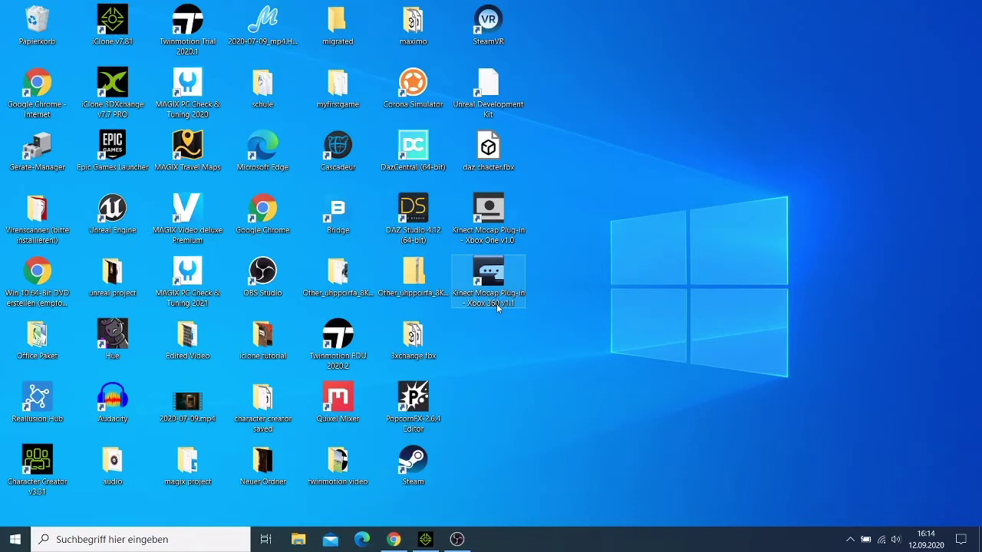
pyautogui.click(497, 310)
pyautogui.doubleClick(494, 277)
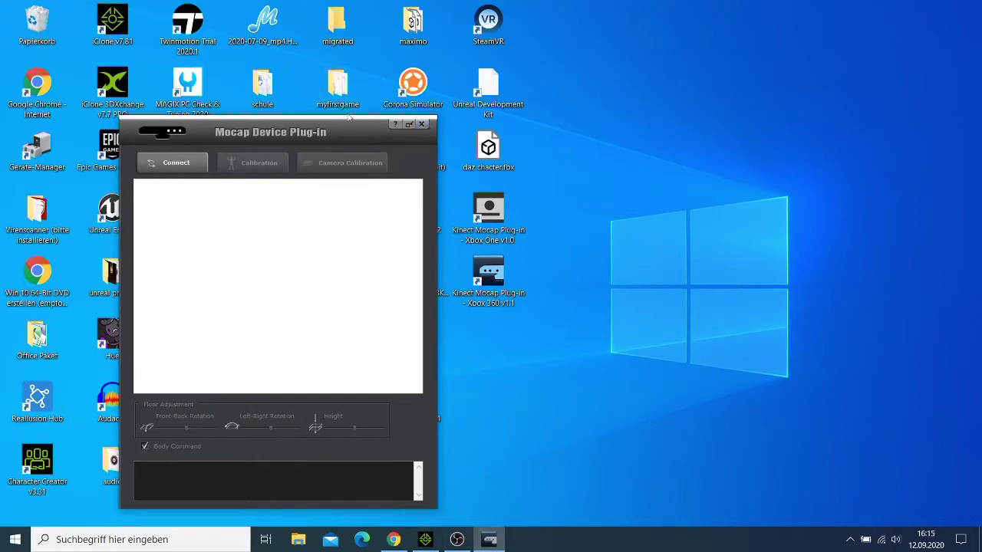
pyautogui.click(423, 125)
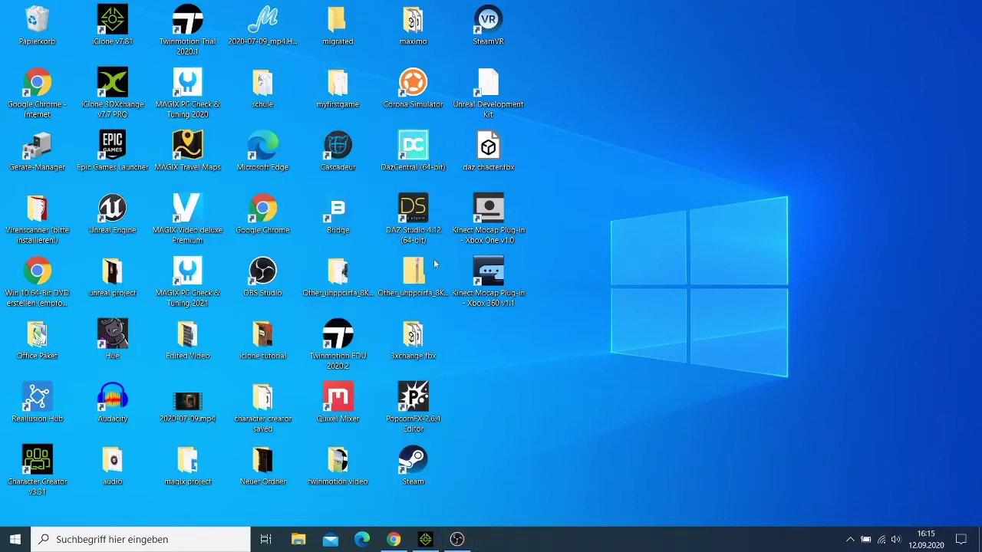
# Step: Restore iClone 7 and browse the Avatar templates such as 0.Jade, 0.Zane and 2.Base Male
pyautogui.click(435, 541)
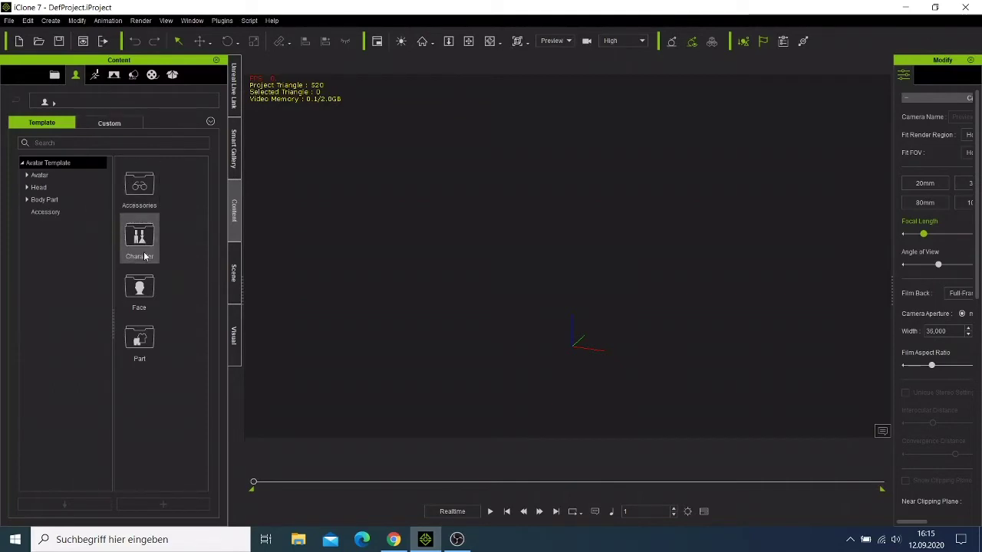
pyautogui.click(67, 176)
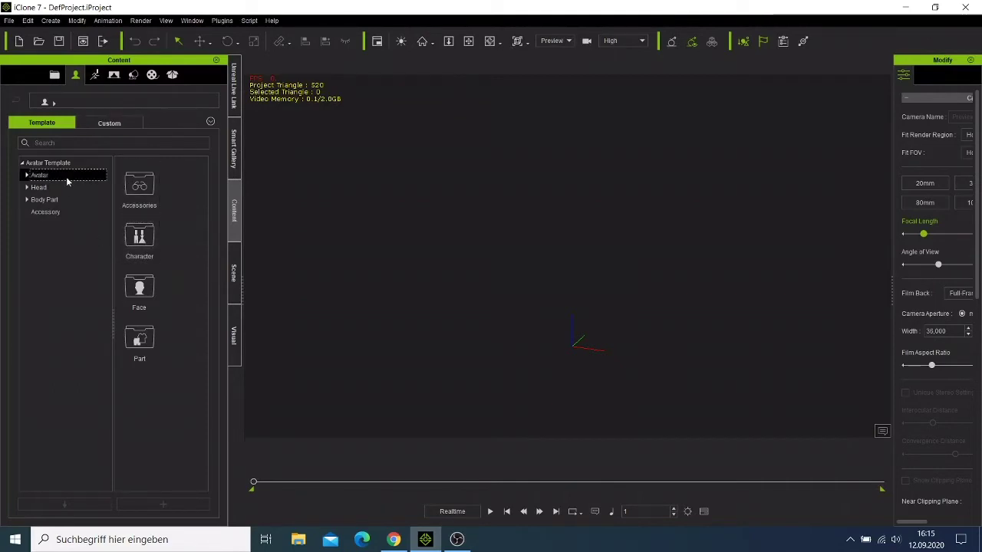
pyautogui.scroll(-3, 160, 389)
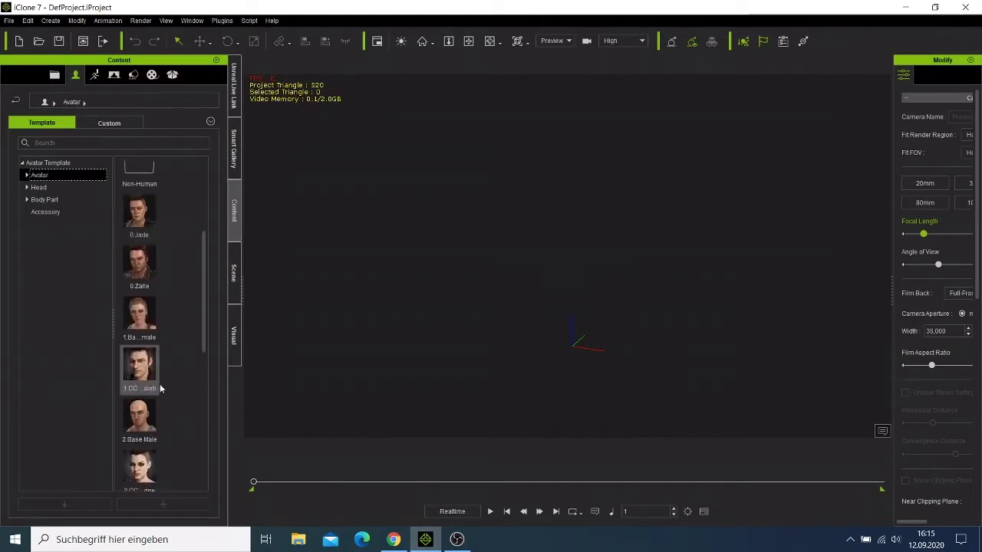
pyautogui.scroll(-3, 160, 388)
pyautogui.scroll(3, 142, 310)
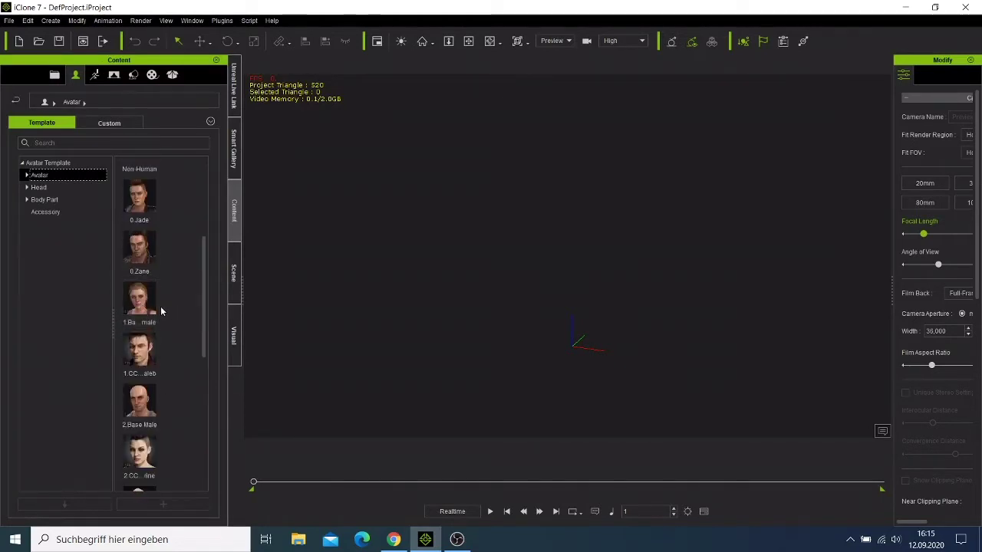
# Step: Load the 1.Base Female avatar into the scene; iClone freezes converting data at 70%
pyautogui.doubleClick(150, 308)
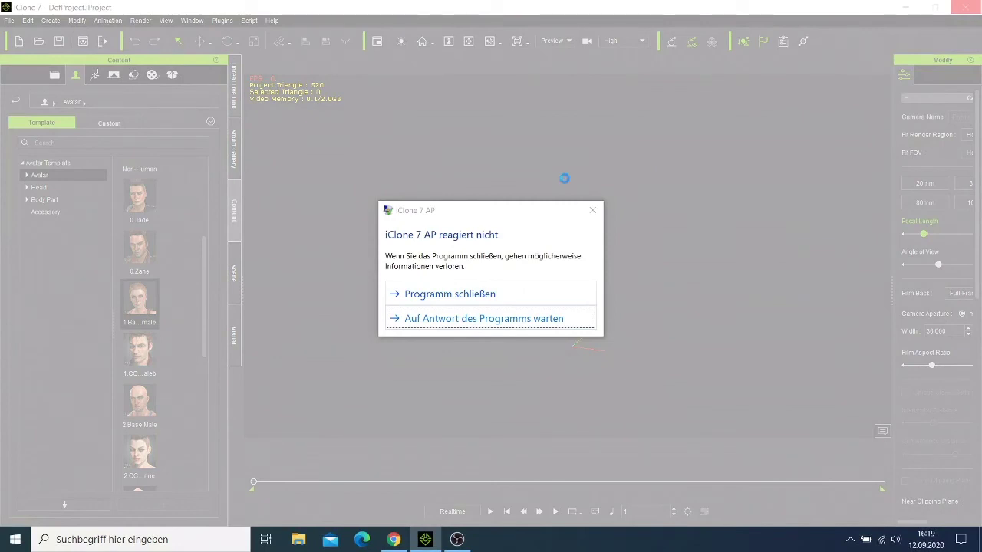
# Step: Force-close the unresponsive iClone 7, relaunch it, and discard the unsaved project data
pyautogui.click(444, 296)
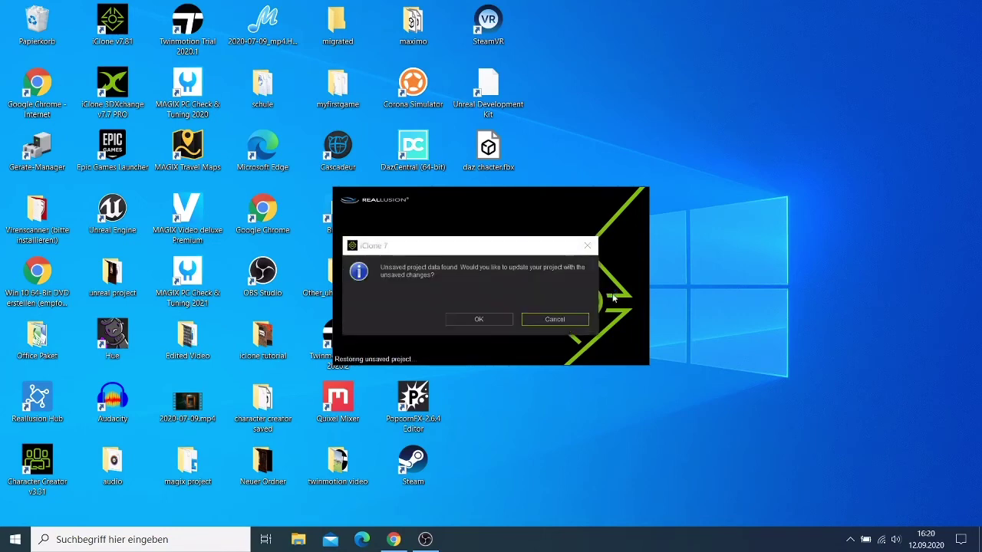
pyautogui.click(560, 323)
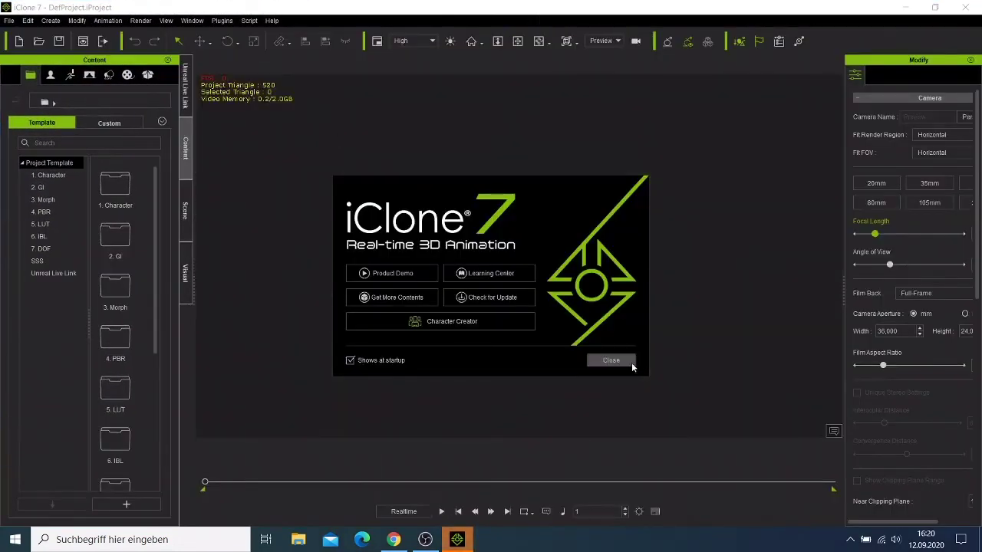
# Step: Dismiss the welcome screen and Smart Gallery error, then show the Avatar template folder
pyautogui.click(630, 365)
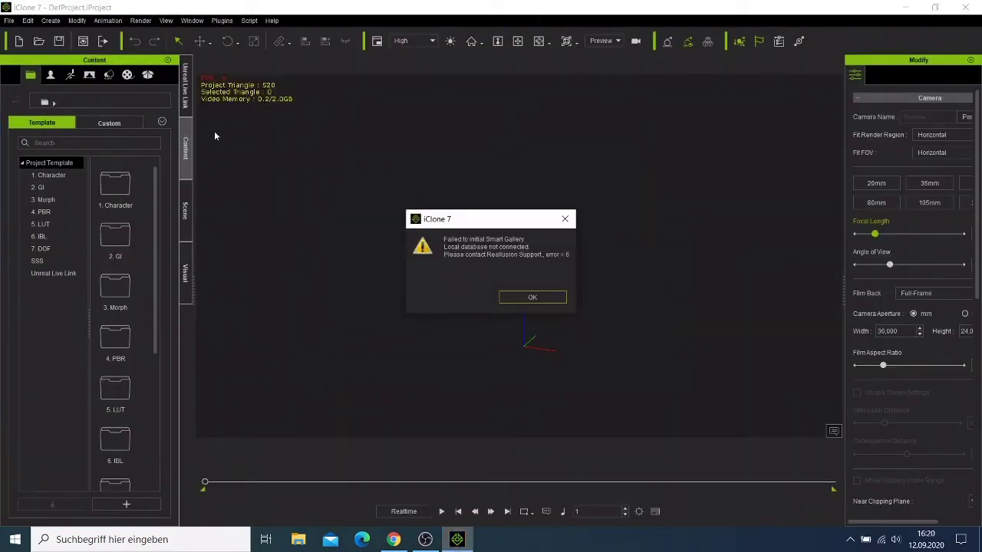
pyautogui.click(535, 298)
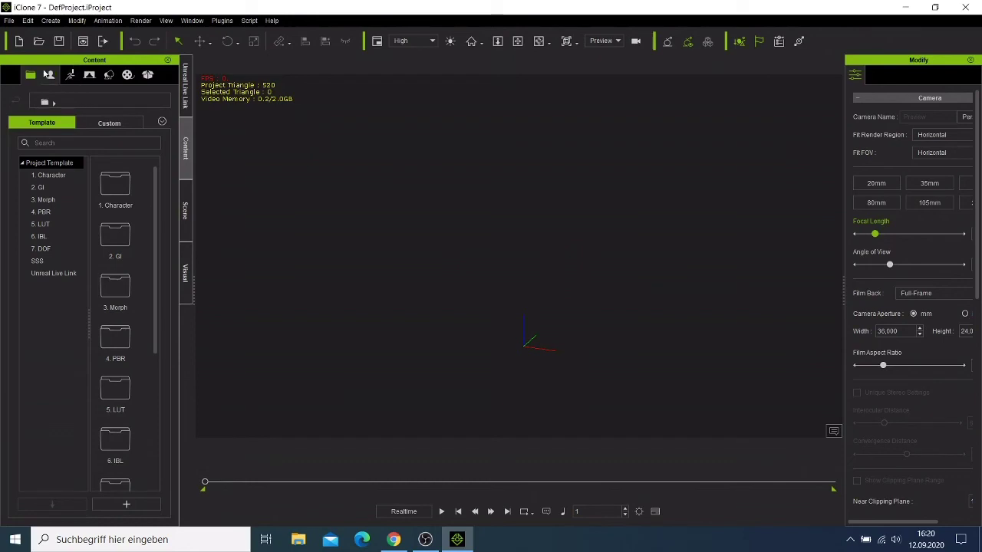
pyautogui.click(51, 80)
pyautogui.click(46, 176)
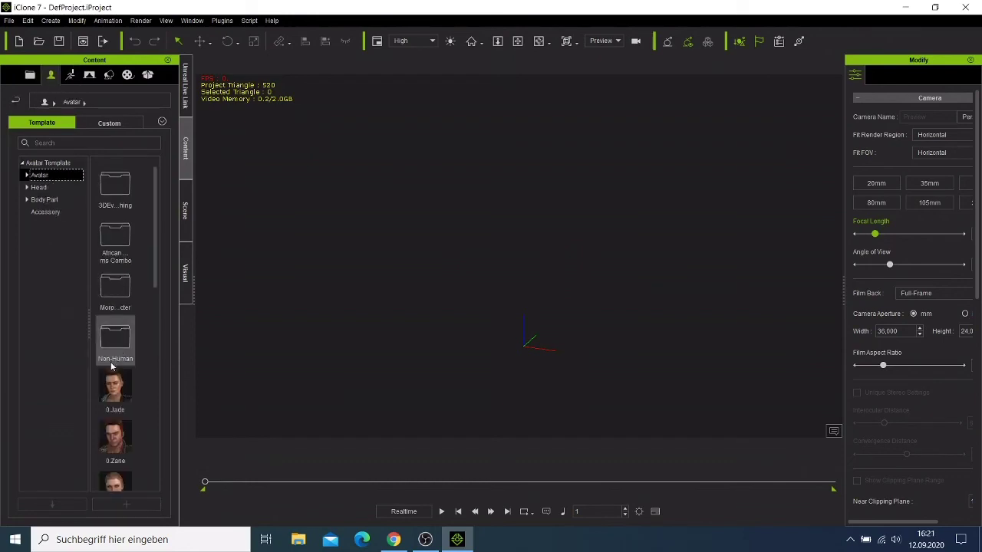
# Step: Scroll the avatar thumbnails to find the 1.Base Female avatar
pyautogui.scroll(-5, 132, 365)
pyautogui.scroll(-2, 135, 380)
pyautogui.scroll(3, 127, 299)
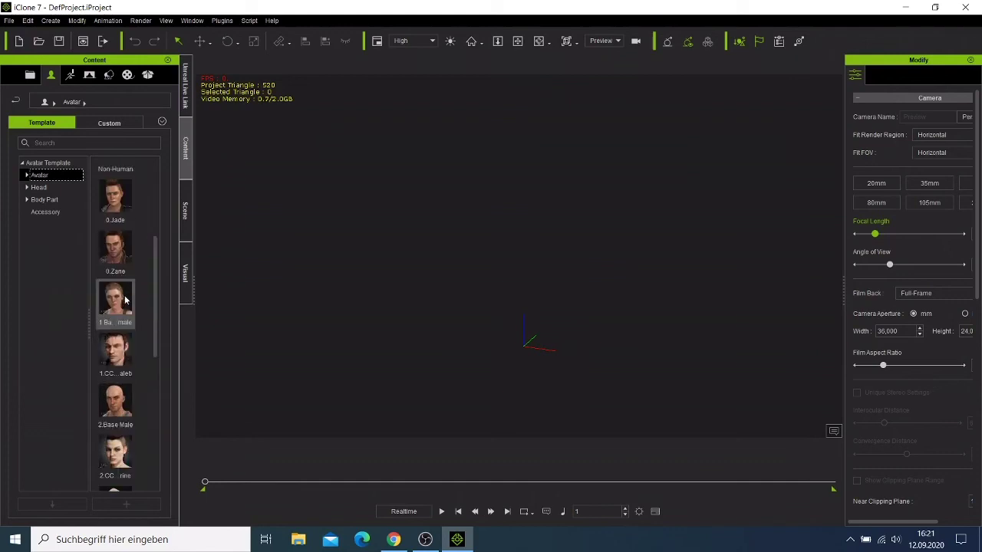
pyautogui.scroll(-3, 146, 314)
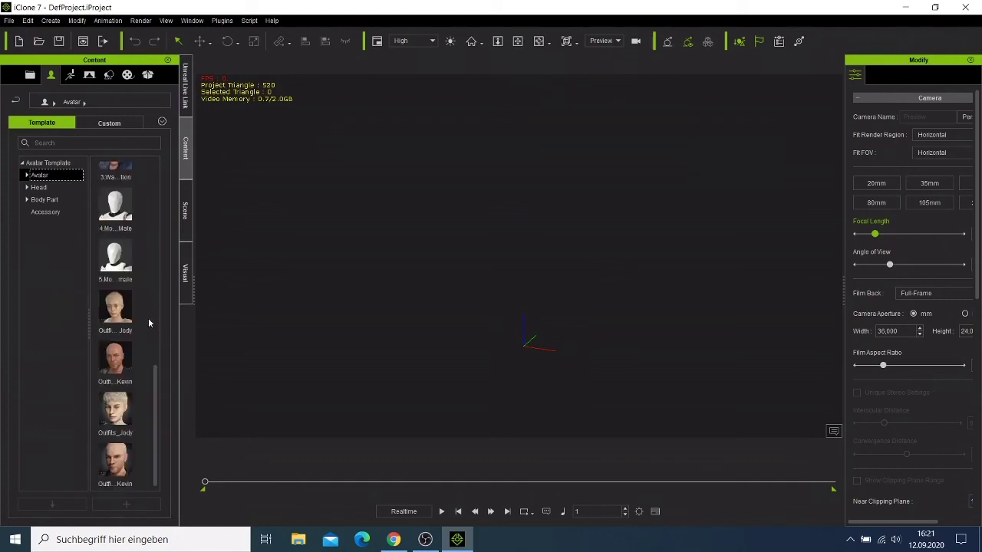
pyautogui.scroll(5, 121, 415)
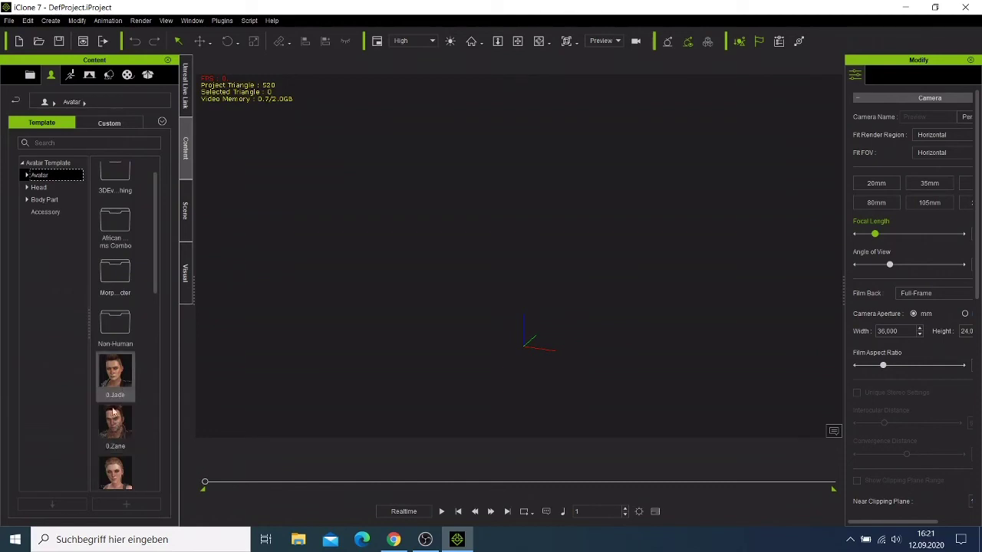
pyautogui.scroll(-3, 116, 421)
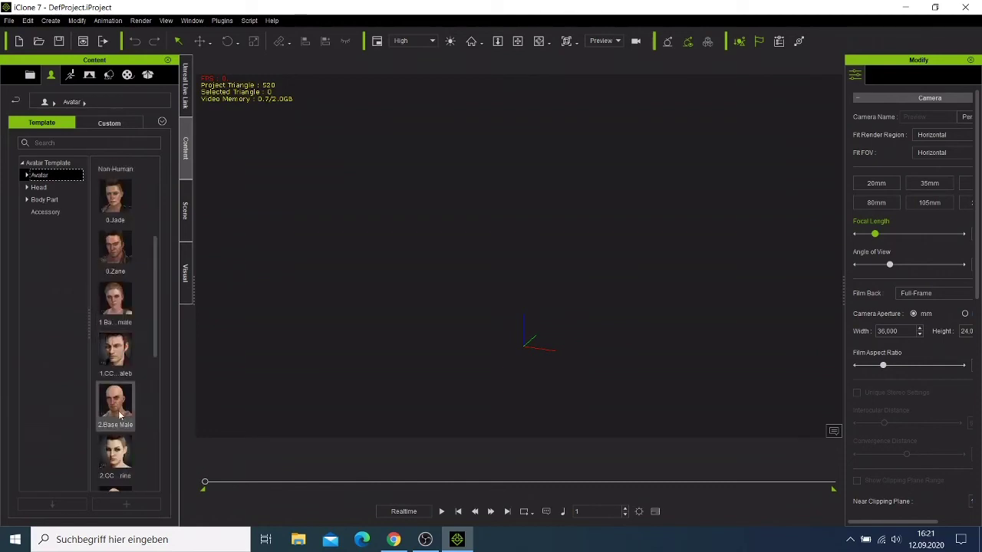
# Step: Load the 1.Base Female avatar and frame the whole figure in the viewport
pyautogui.doubleClick(132, 315)
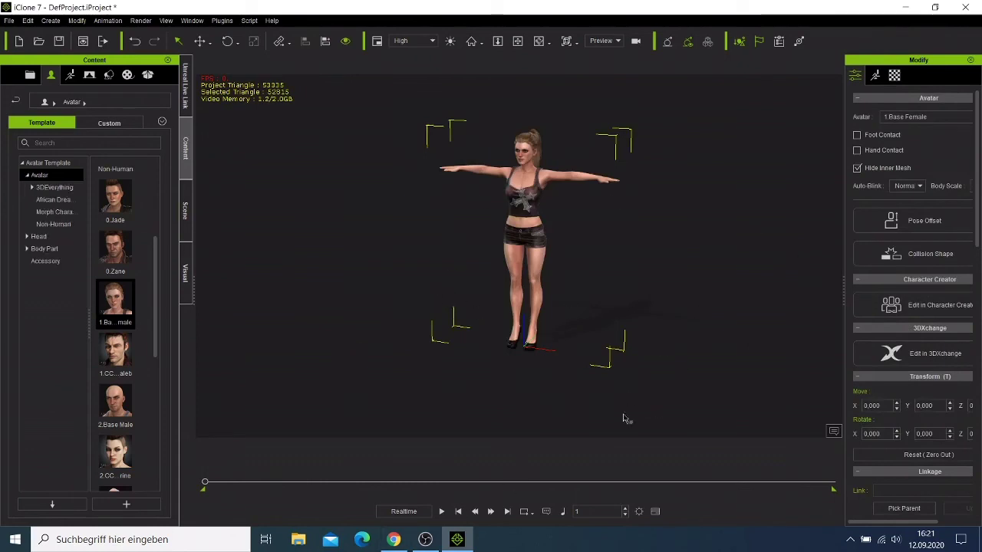
pyautogui.scroll(1, 577, 236)
pyautogui.scroll(2, 577, 235)
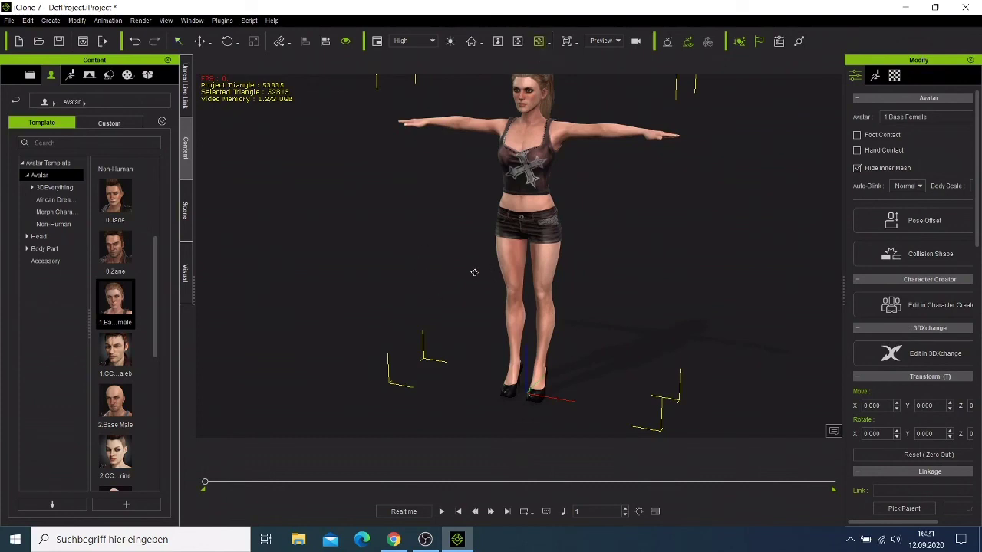
pyautogui.scroll(2, 475, 274)
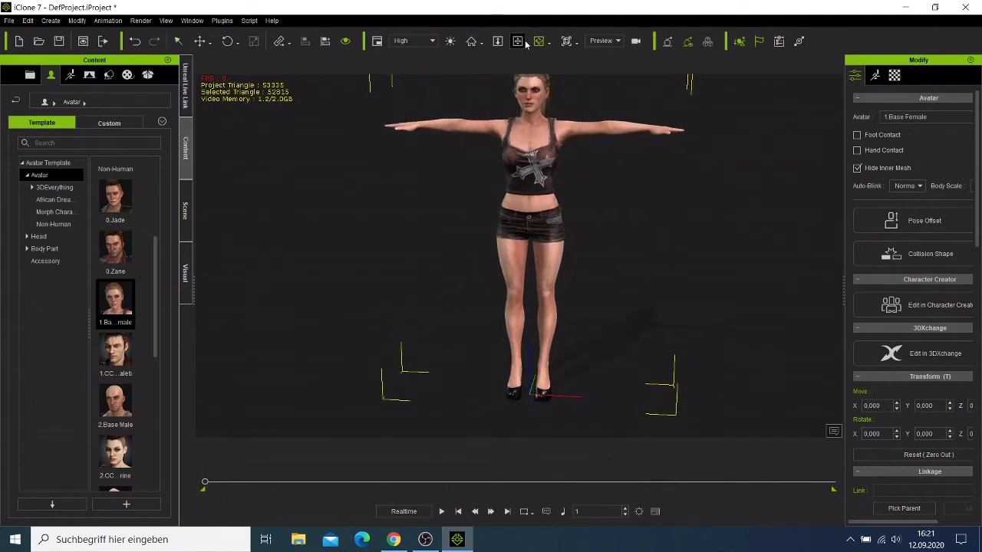
pyautogui.moveTo(529, 206)
pyautogui.mouseDown(button='middle')
pyautogui.moveTo(533, 230)
pyautogui.moveTo(515, 249)
pyautogui.mouseUp(button='middle')
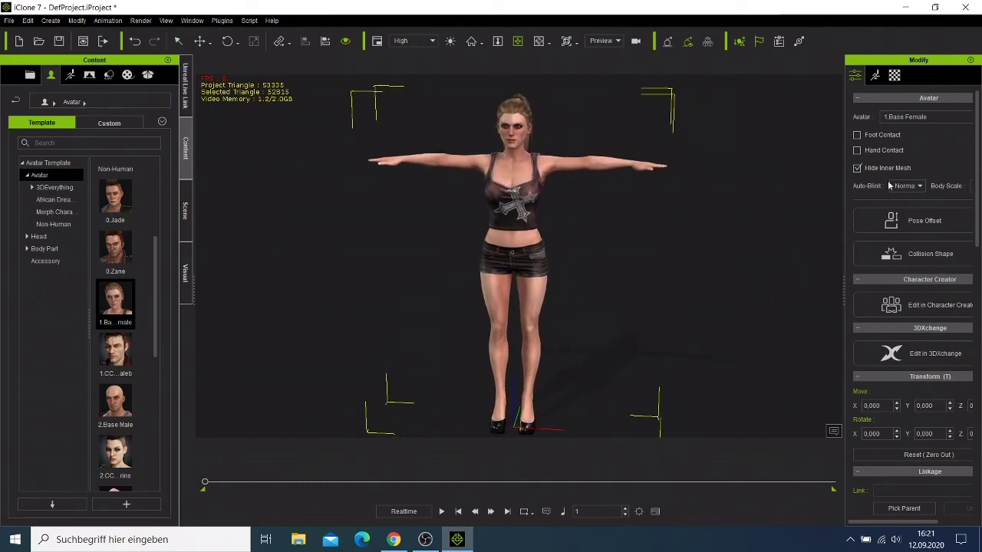
# Step: Launch the Device Mocap console from the Motion tab's Plugins section
pyautogui.click(873, 75)
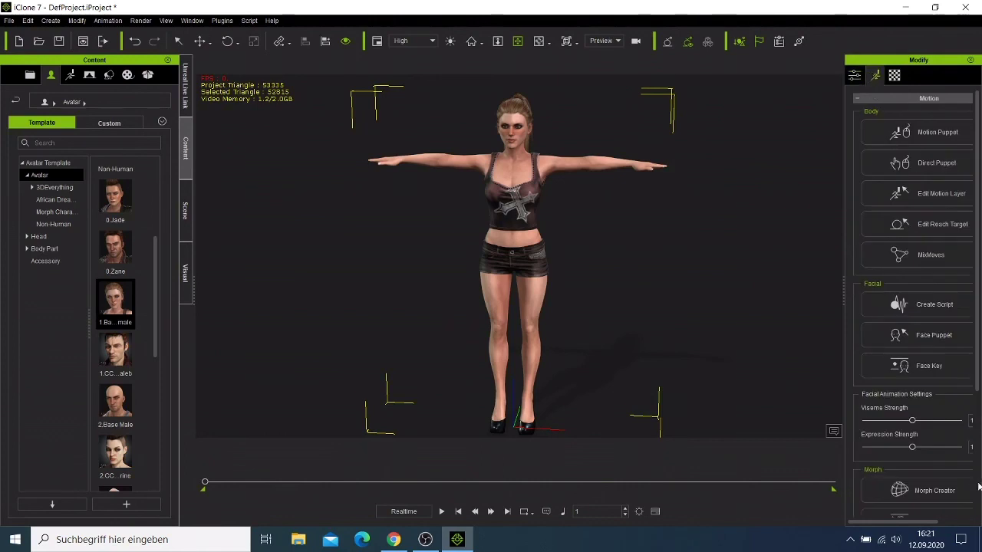
pyautogui.scroll(-2, 934, 270)
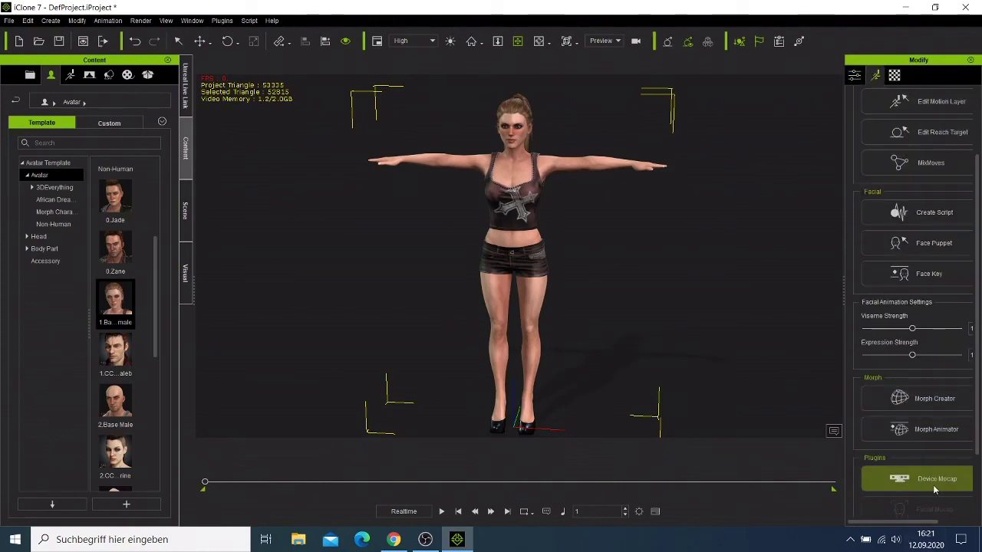
pyautogui.click(920, 482)
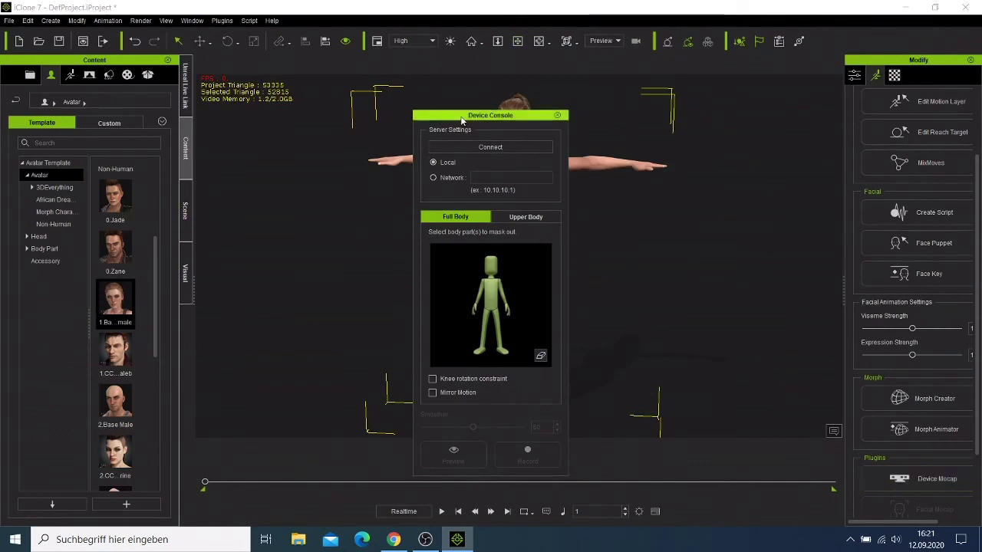
# Step: Move the Device Console to the right side of the viewport, clear of the avatar
pyautogui.moveTo(470, 119)
pyautogui.mouseDown()
pyautogui.moveTo(583, 132)
pyautogui.moveTo(775, 102)
pyautogui.mouseUp()
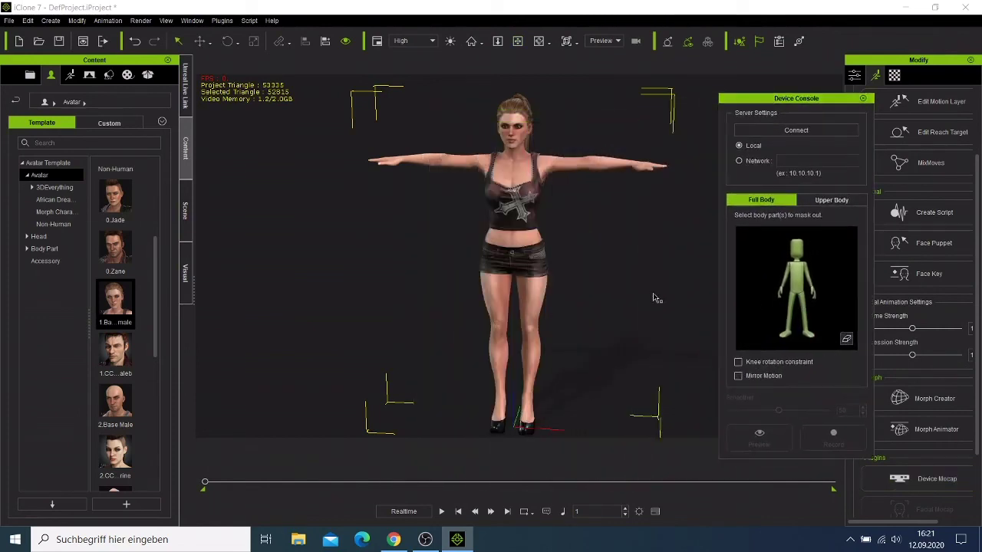